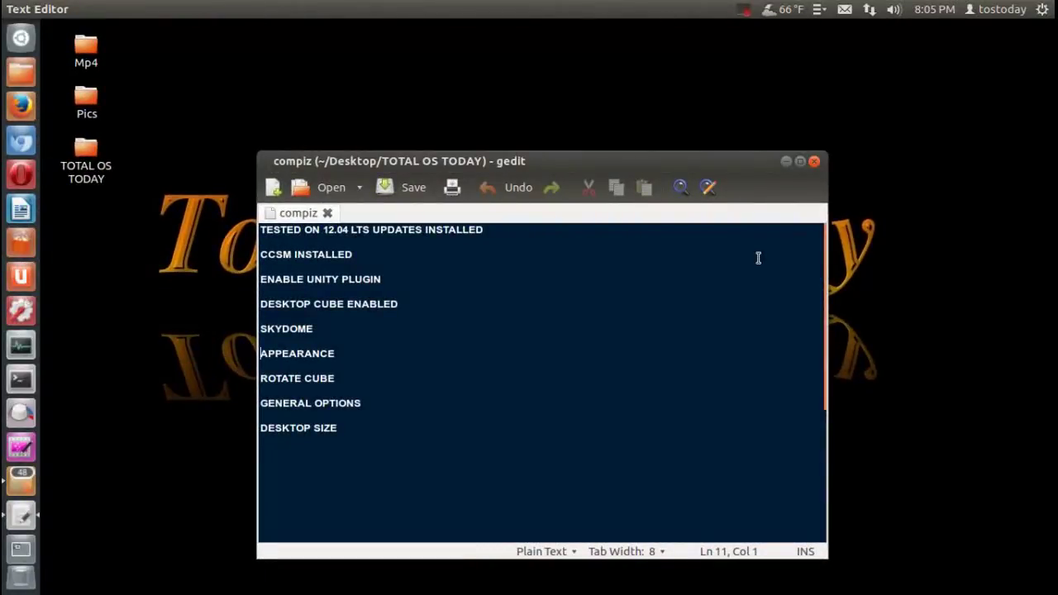
Drag the gedit compiz notes window around the screen to show it wobbling.
left_click_drag(685, 164, 694, 436)
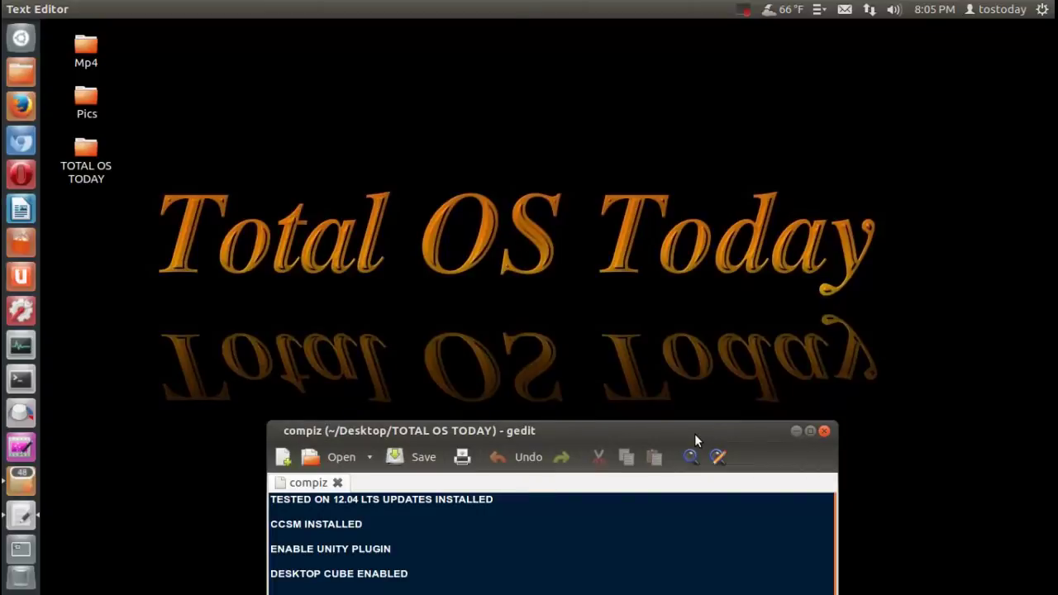
left_click_drag(695, 437, 722, 421)
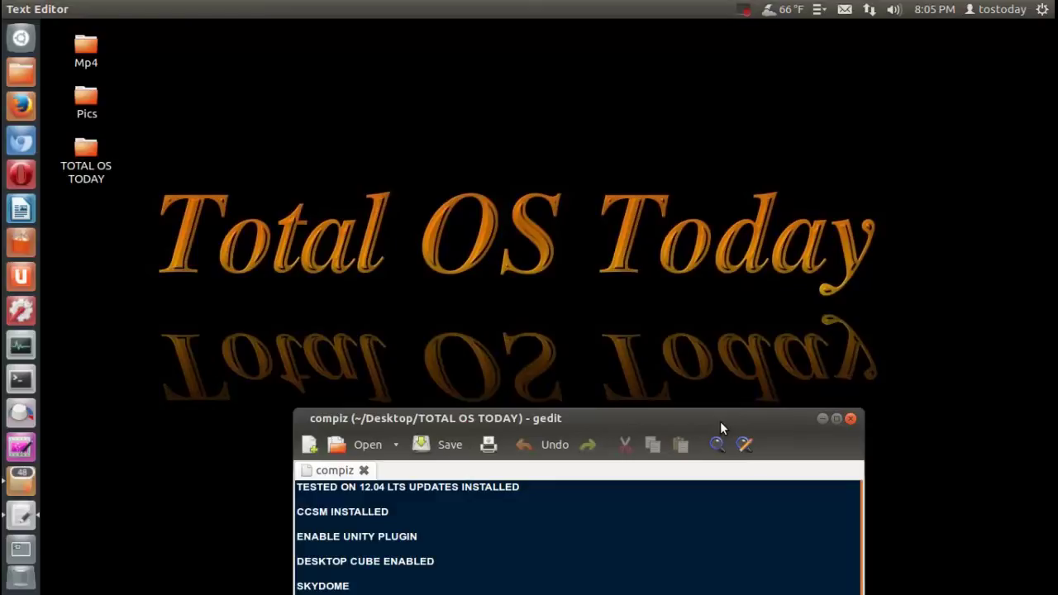
mouse_move(720, 423)
left_mouse_down()
mouse_move(730, 386)
mouse_move(733, 421)
mouse_move(712, 418)
left_mouse_up()
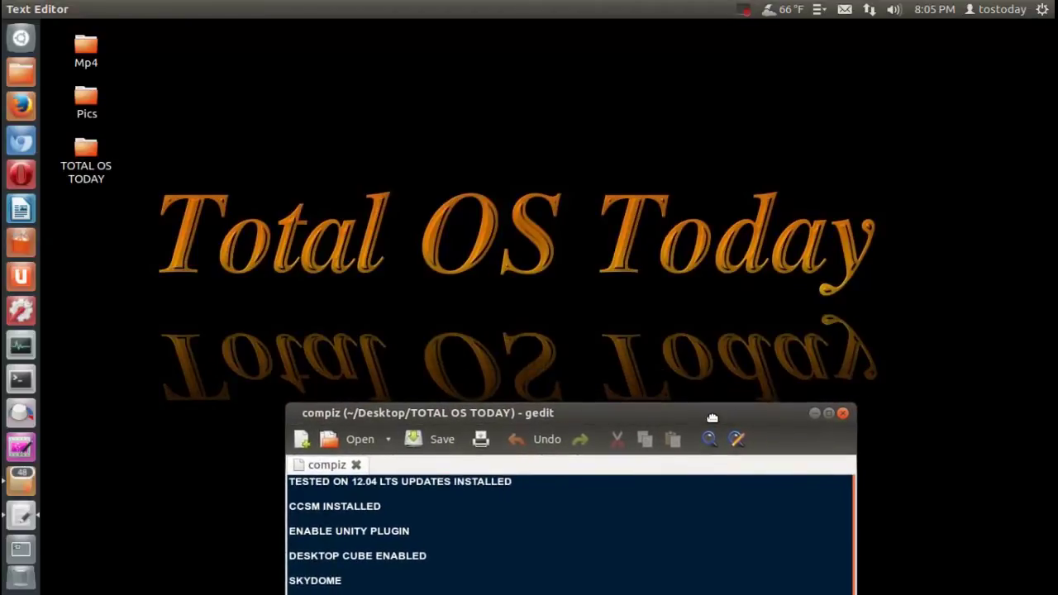
left_click_drag(712, 417, 686, 422)
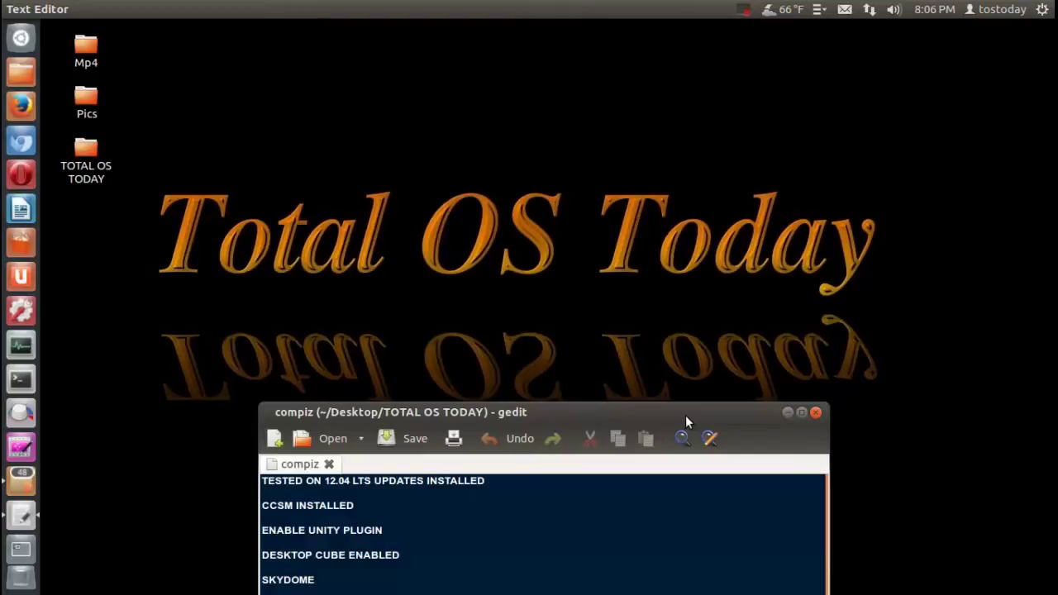
left_click_drag(685, 415, 753, 391)
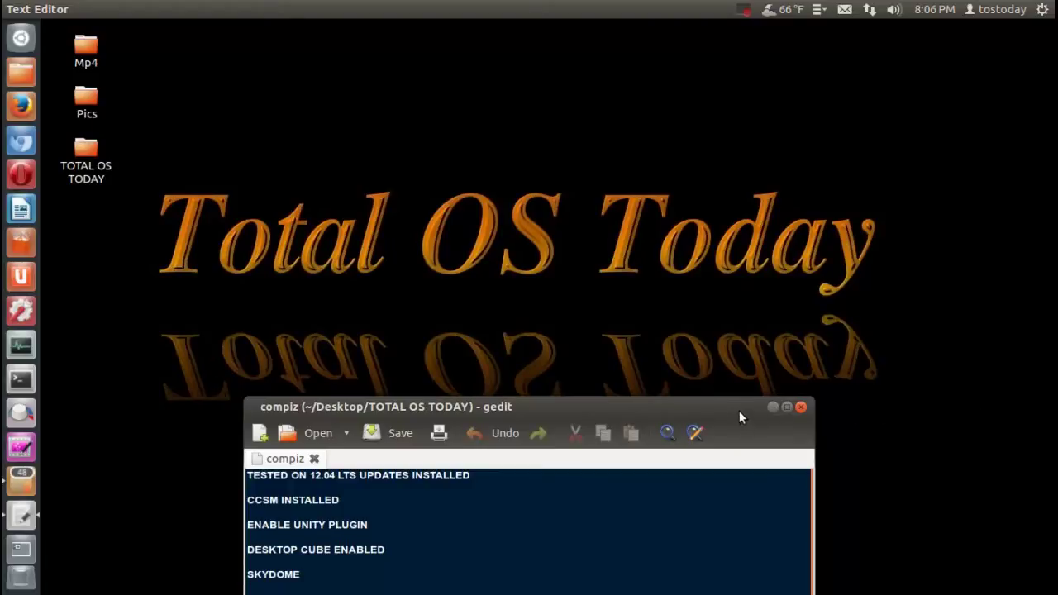
Give the notes window a final wobble, then rotate the cube to a neighbouring workspace and back.
left_click_drag(739, 412, 725, 296)
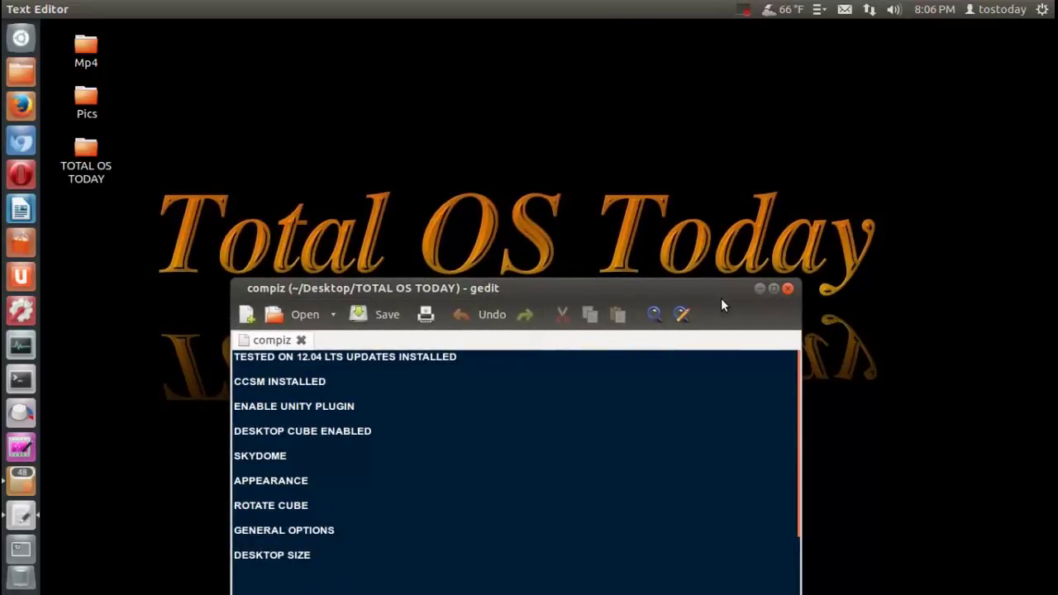
left_click_drag(77, 279, 78, 190)
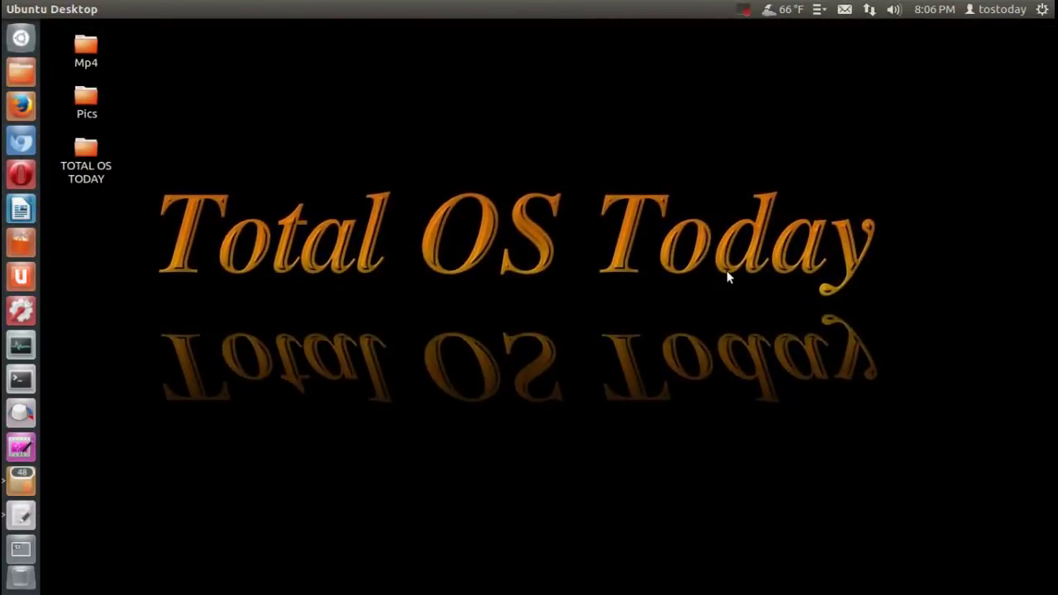
key("ctrl+alt+Right")
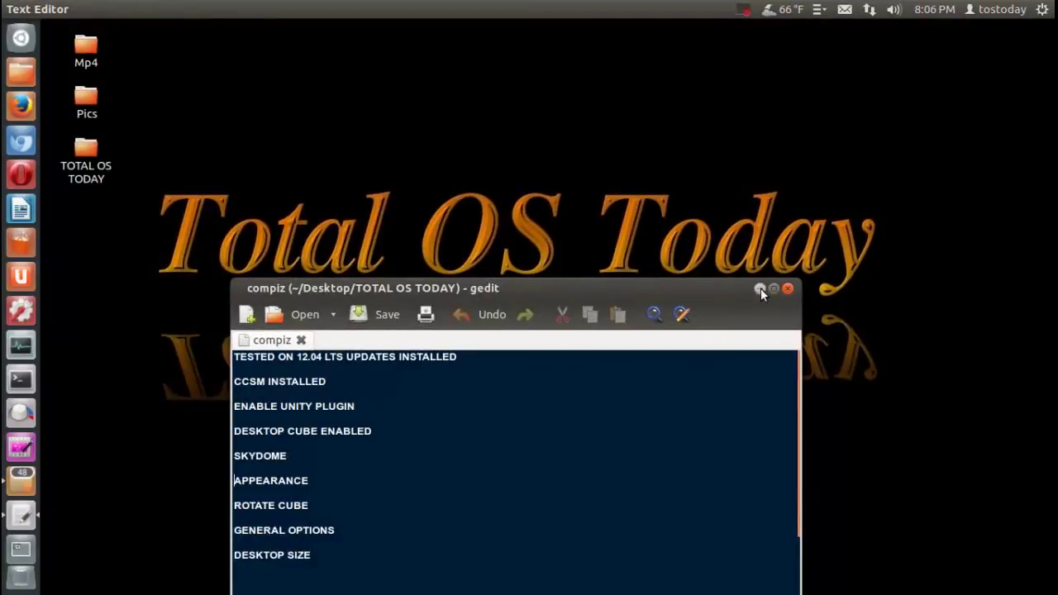
Drag the gedit notes window up near the top of the screen, showing its wobble.
left_click_drag(760, 288, 759, 70)
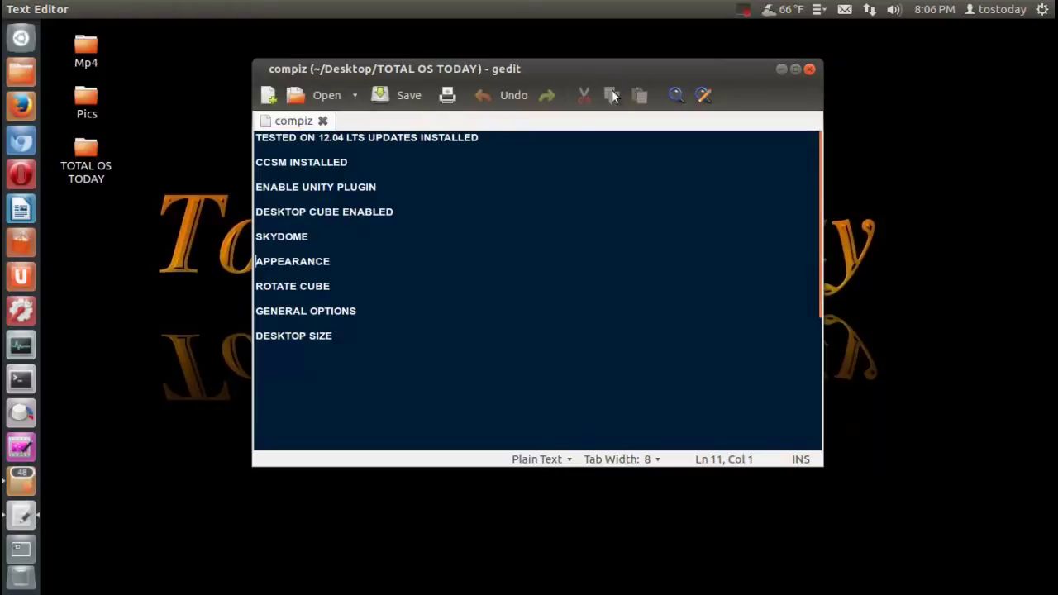
left_click_drag(615, 64, 605, 75)
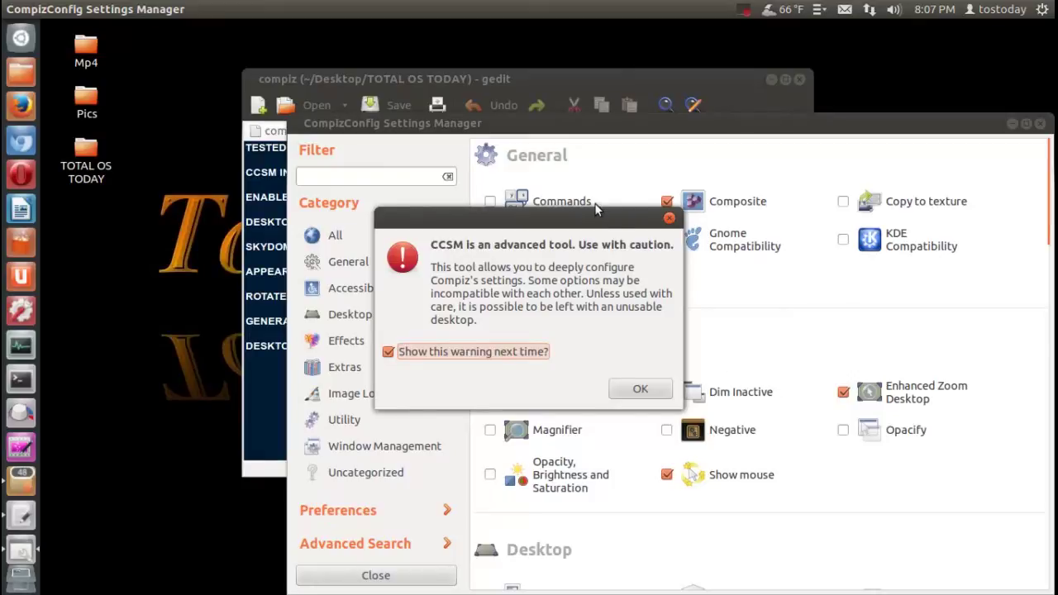
Turn off 'Show this warning next time?', dismiss the caution warning and move the settings window down.
left_click(389, 354)
left_click(634, 392)
left_click_drag(539, 124, 473, 381)
Raise the notes window and the settings window, then filter the plugin list by 'unity'.
left_click_drag(592, 80, 536, 32)
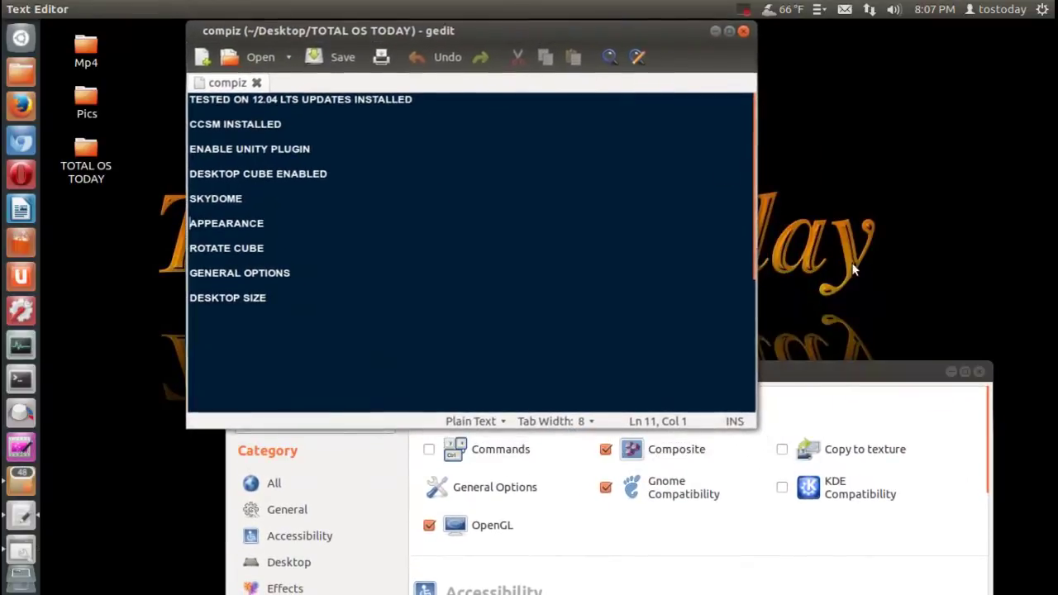
left_click_drag(833, 372, 815, 296)
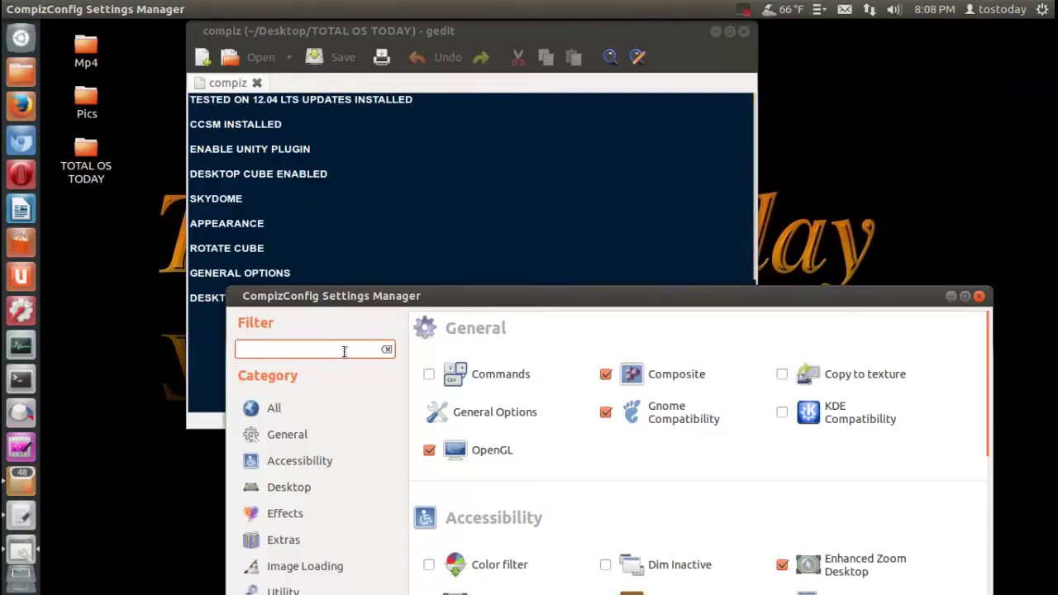
type("unity")
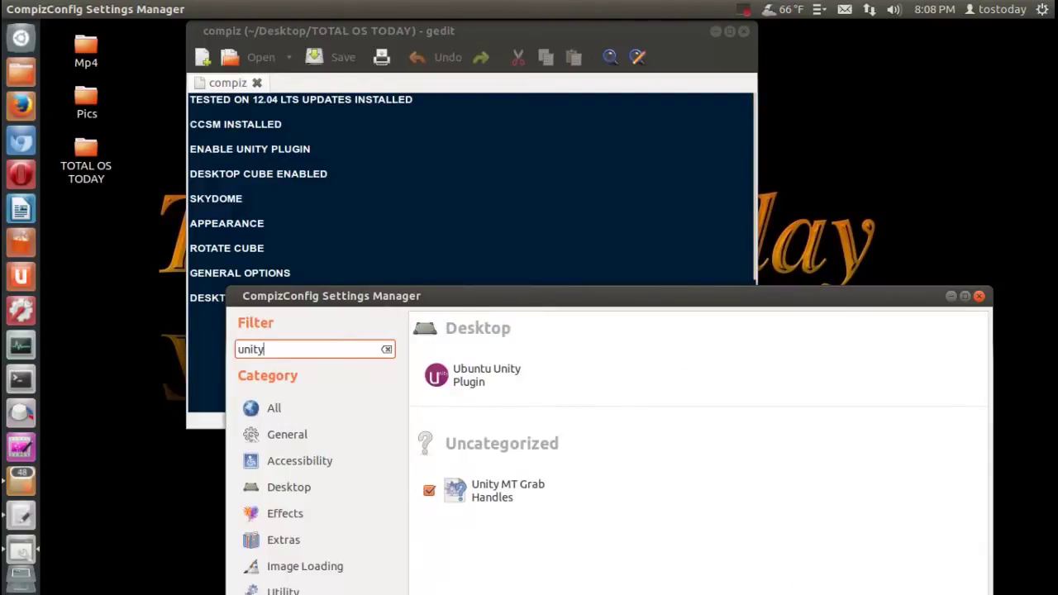
Check the Ubuntu Unity Plugin's Experimental settings, then return and list the Desktop category plugins.
left_click(507, 384)
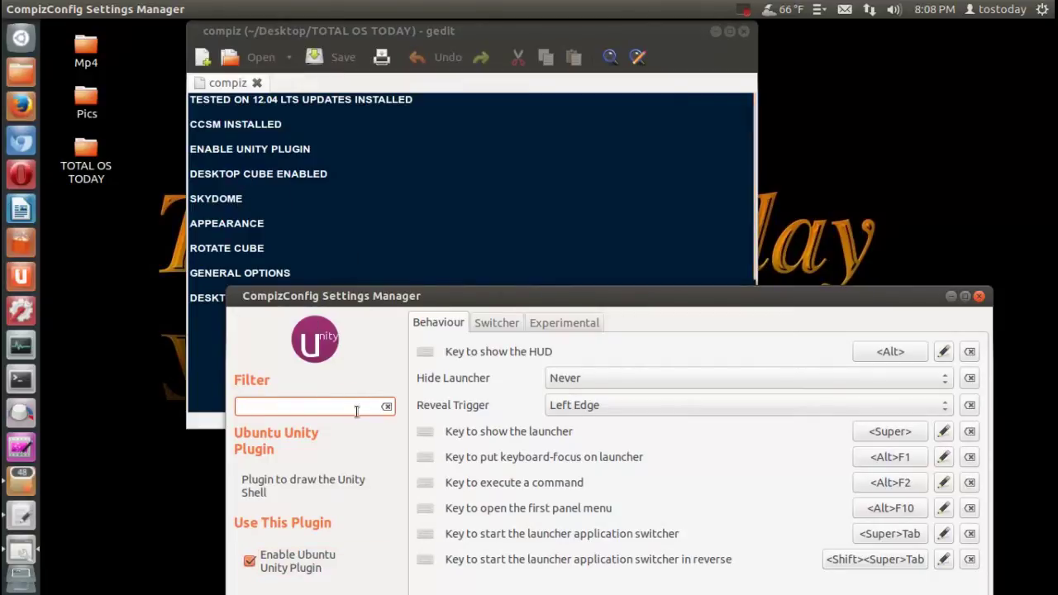
left_click(564, 322)
left_click_drag(593, 291, 658, 28)
left_click(405, 561)
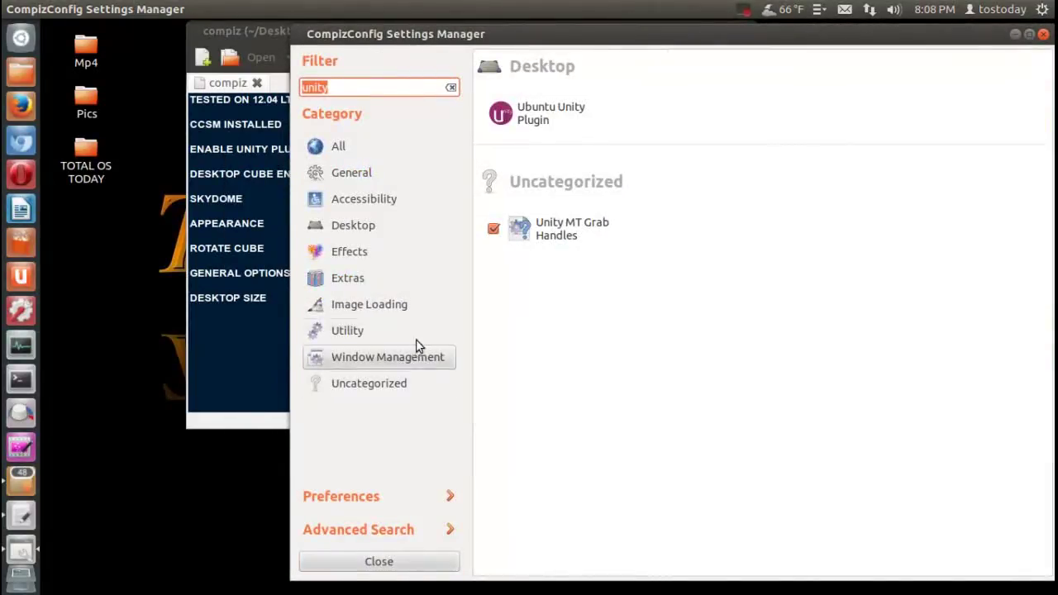
left_click(378, 227)
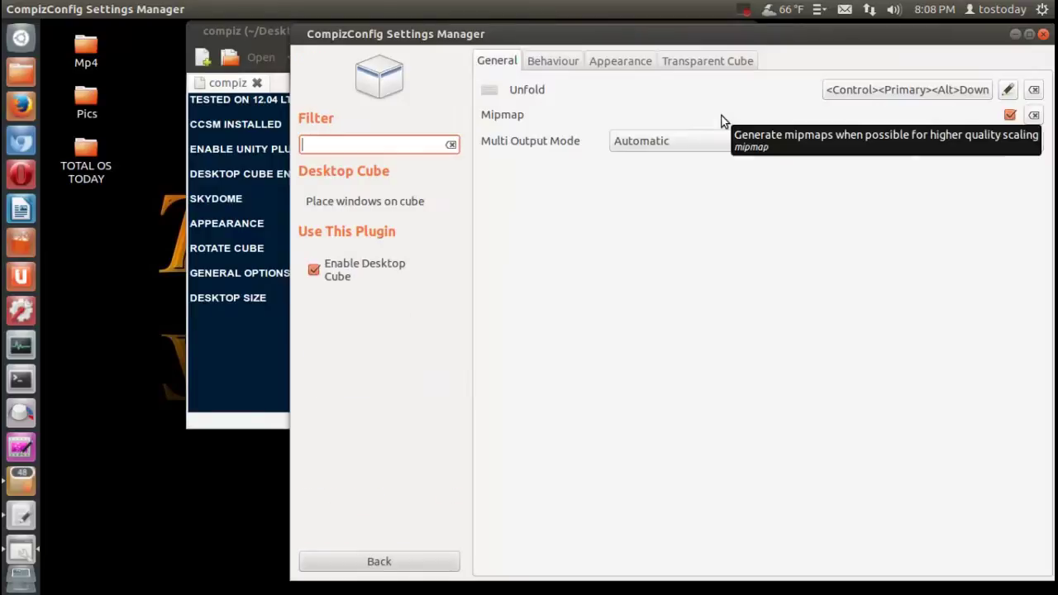
Open Desktop Cube's Appearance tab with the Skydome section expanded, then return to the Desktop plugin list.
left_click(722, 121)
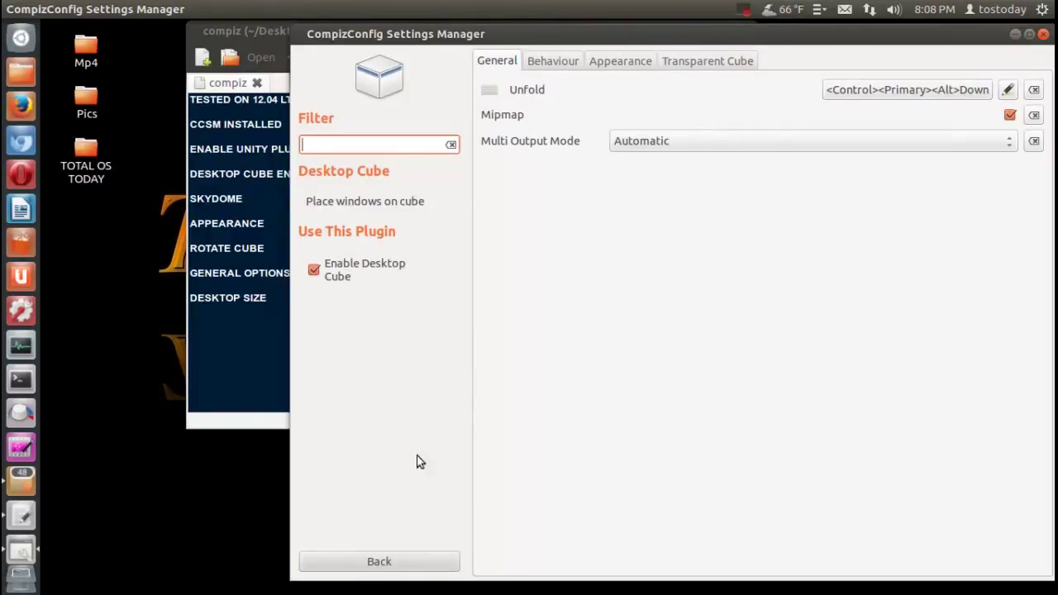
left_click(436, 562)
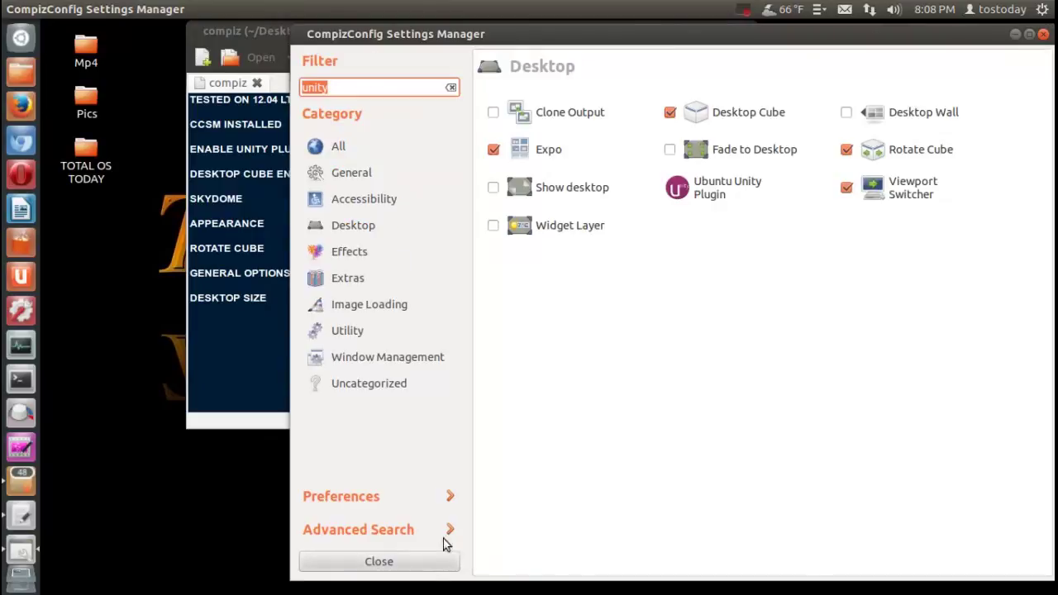
left_click(725, 115)
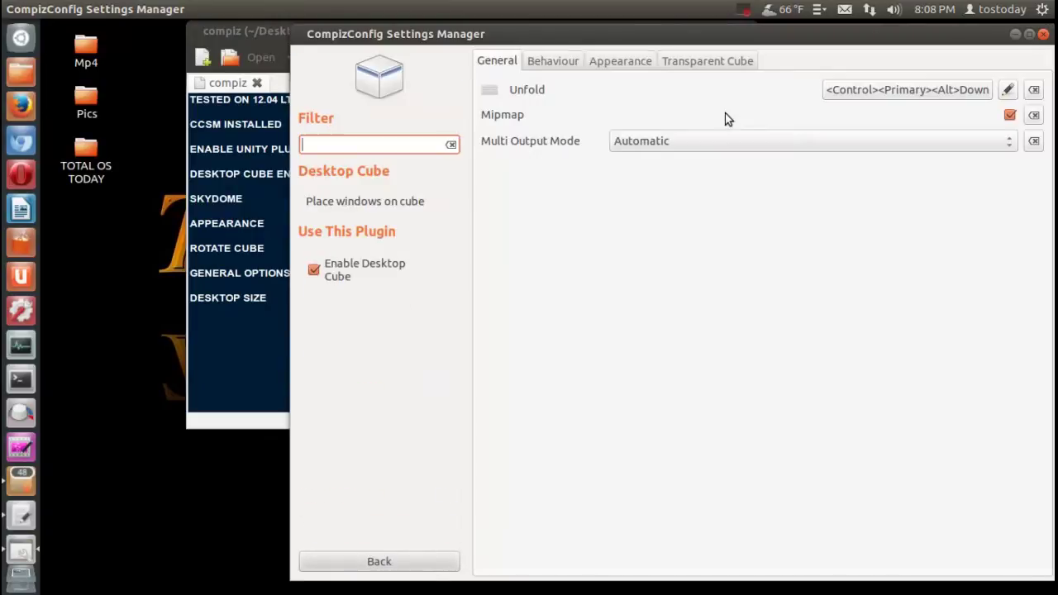
left_click(618, 63)
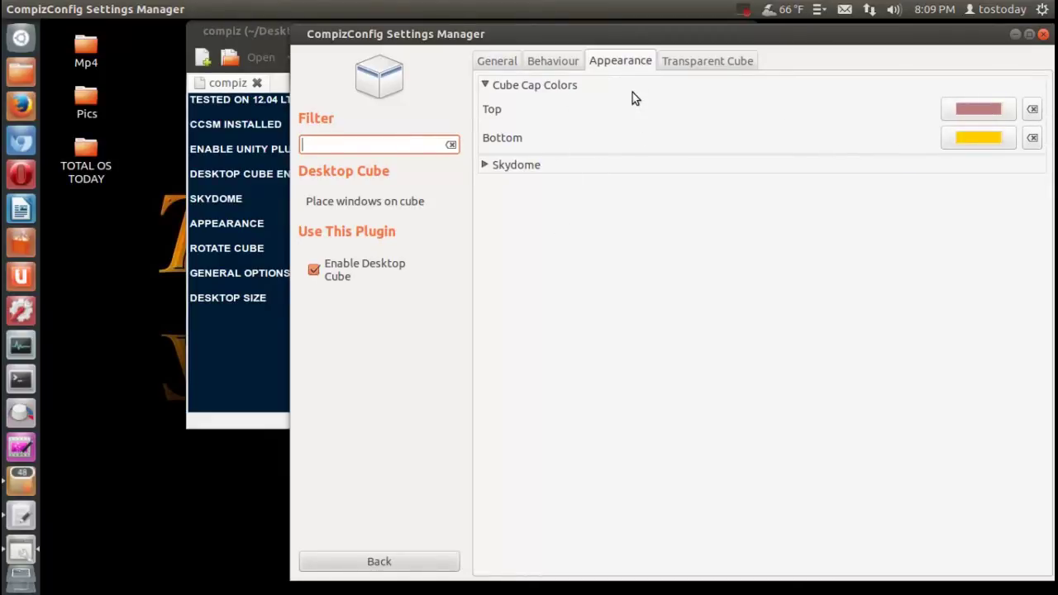
left_click(486, 168)
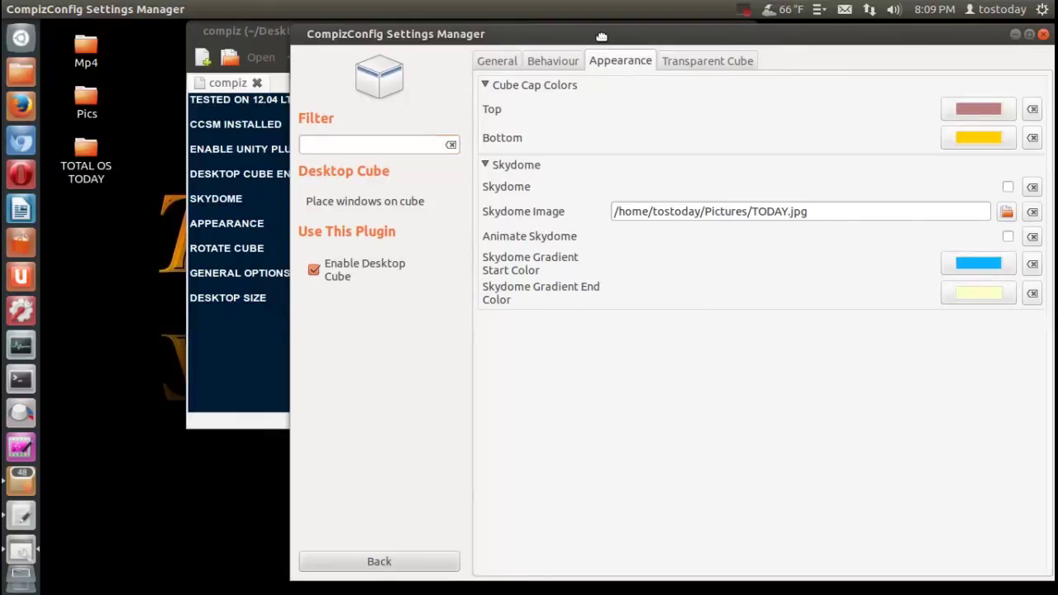
left_click_drag(600, 37, 642, 38)
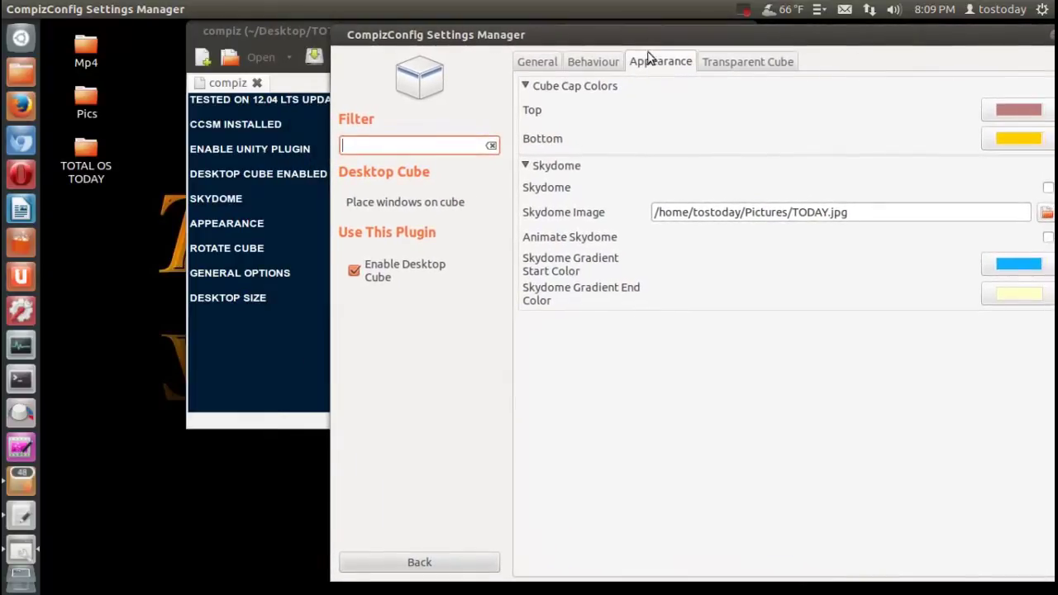
left_click(438, 570)
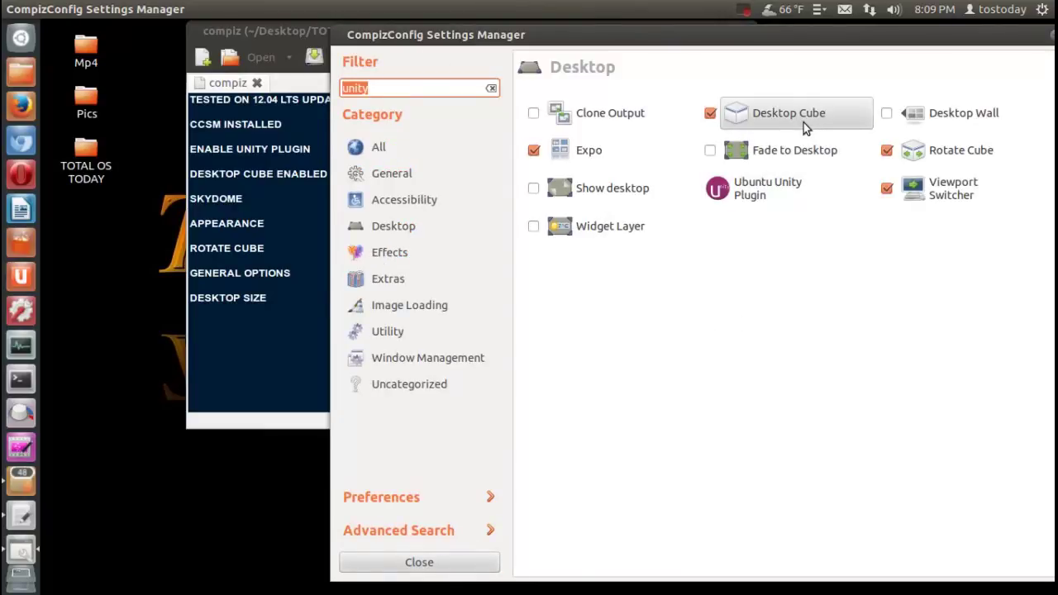
Look at Rotate Cube, then open General Options from the General category and reposition the window.
left_click(922, 157)
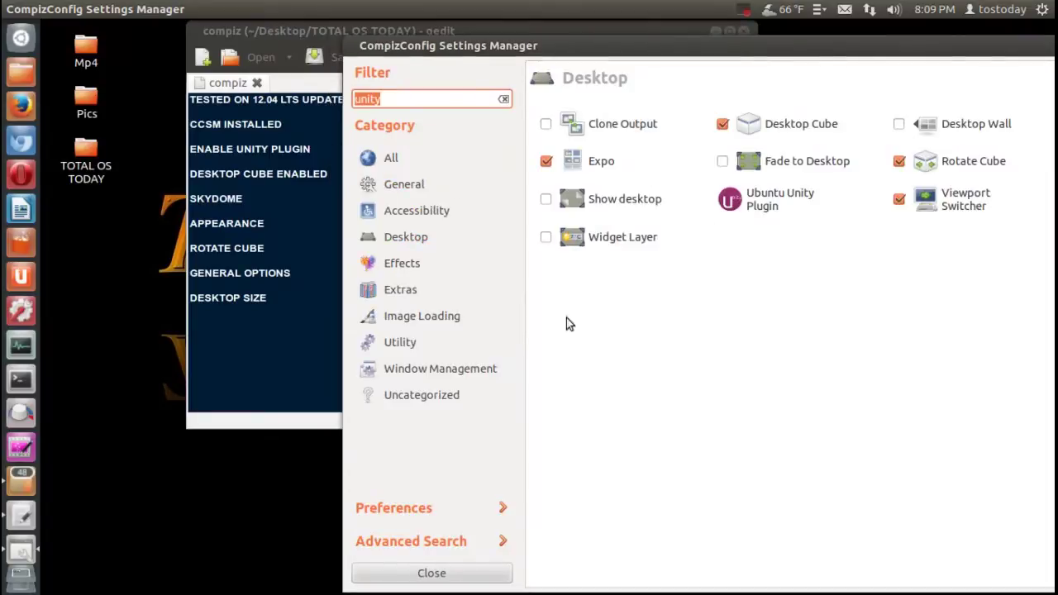
left_click(419, 188)
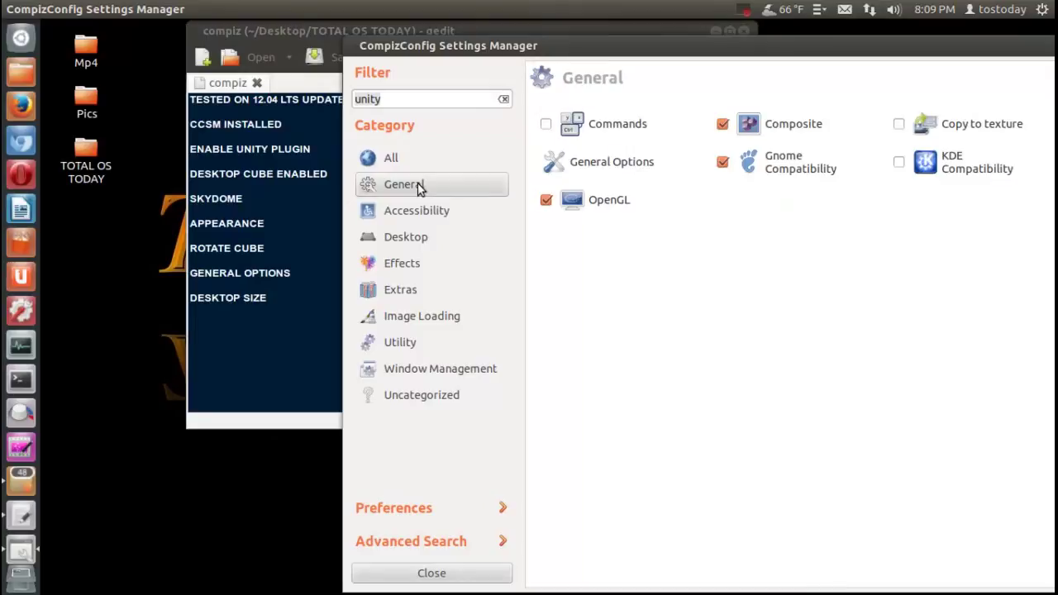
left_click(604, 167)
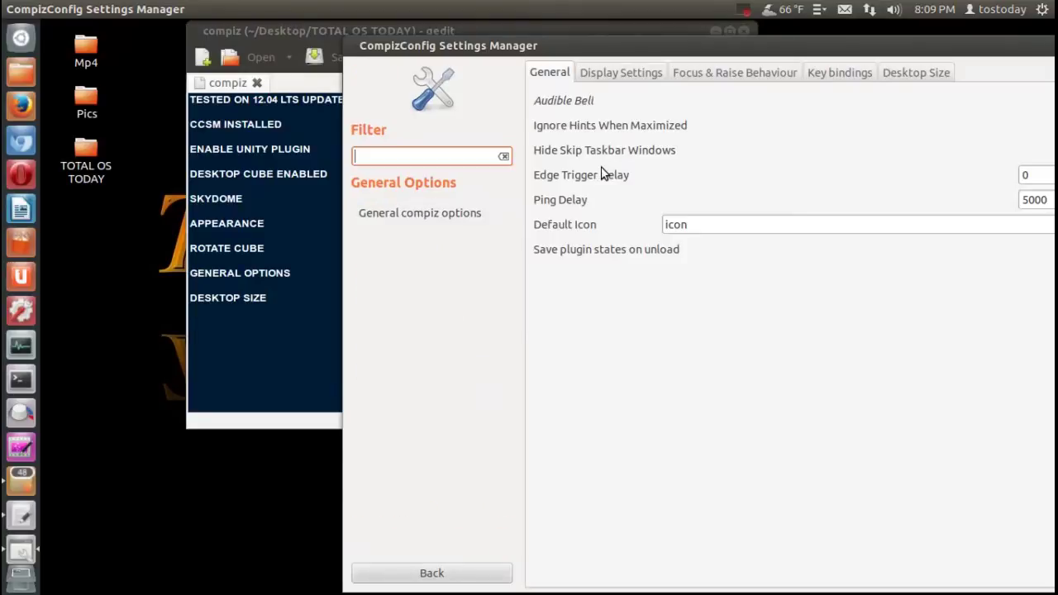
left_click_drag(818, 42, 696, 41)
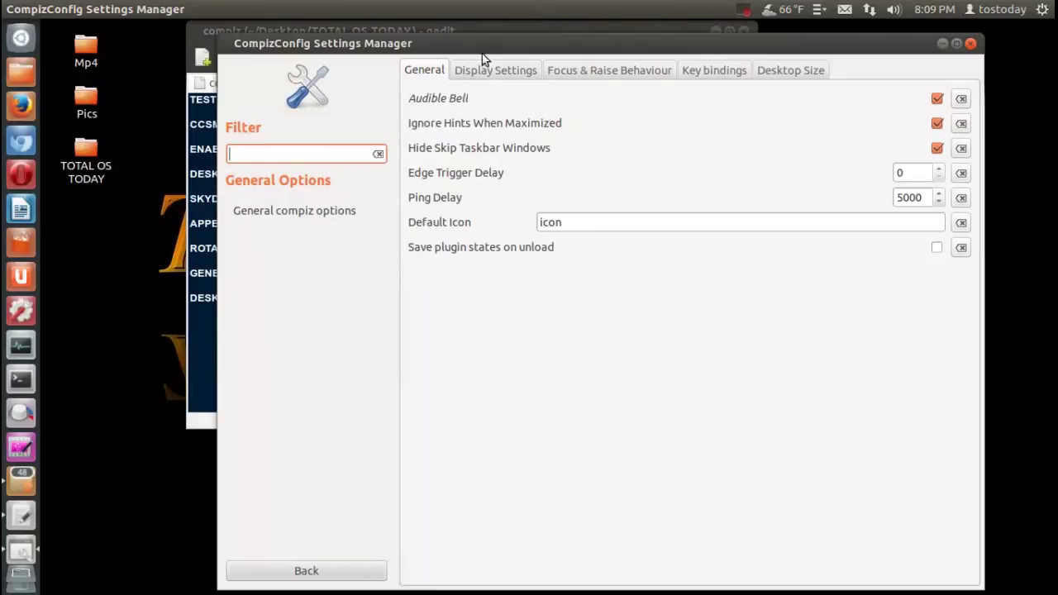
mouse_move(483, 47)
left_mouse_down()
mouse_move(630, 149)
mouse_move(645, 343)
mouse_move(536, 116)
mouse_move(500, 62)
mouse_move(483, 58)
left_mouse_up()
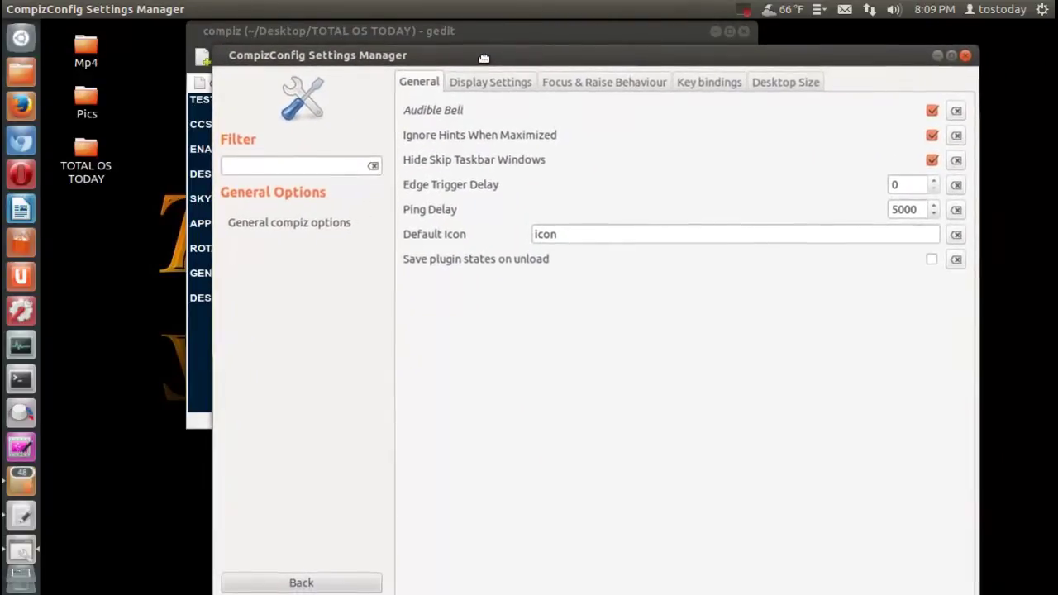
left_click(775, 88)
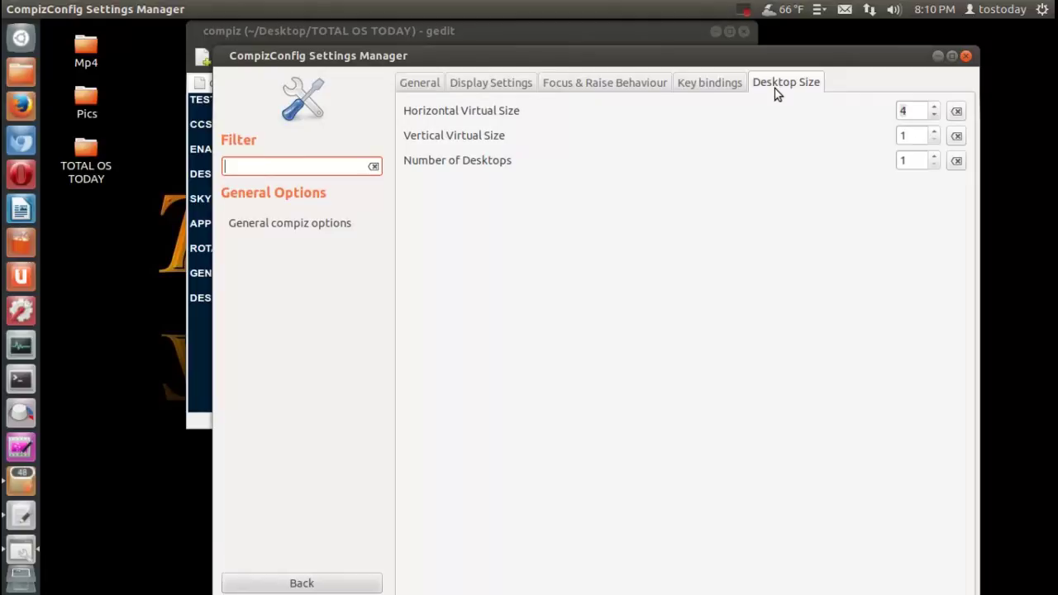
mouse_move(747, 52)
left_mouse_down()
mouse_move(811, 291)
mouse_move(809, 364)
mouse_move(809, 71)
mouse_move(764, 50)
left_mouse_up()
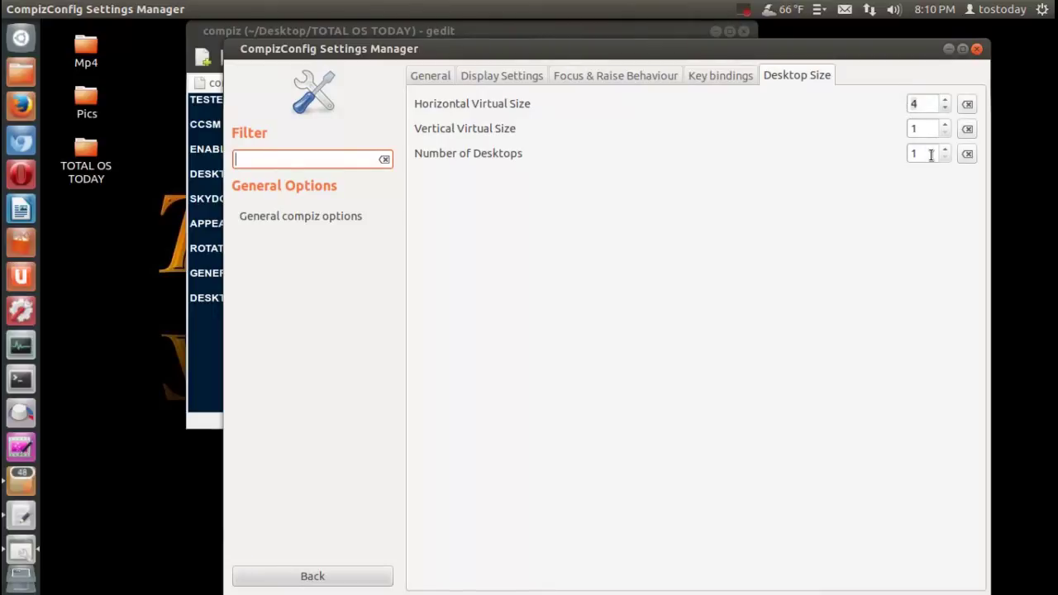
left_click(700, 83)
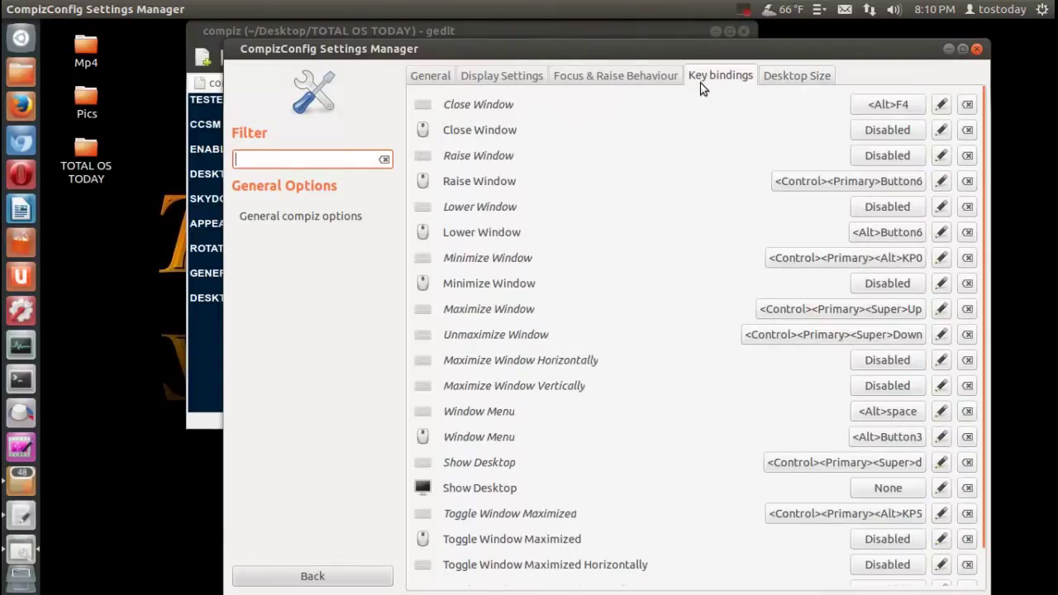
left_click(626, 86)
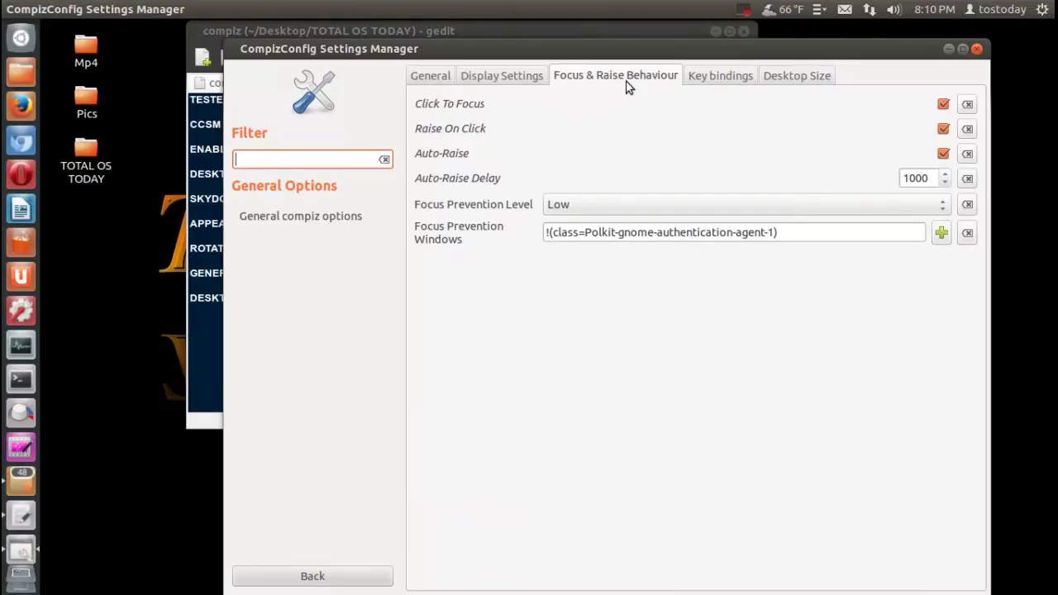
left_click(533, 79)
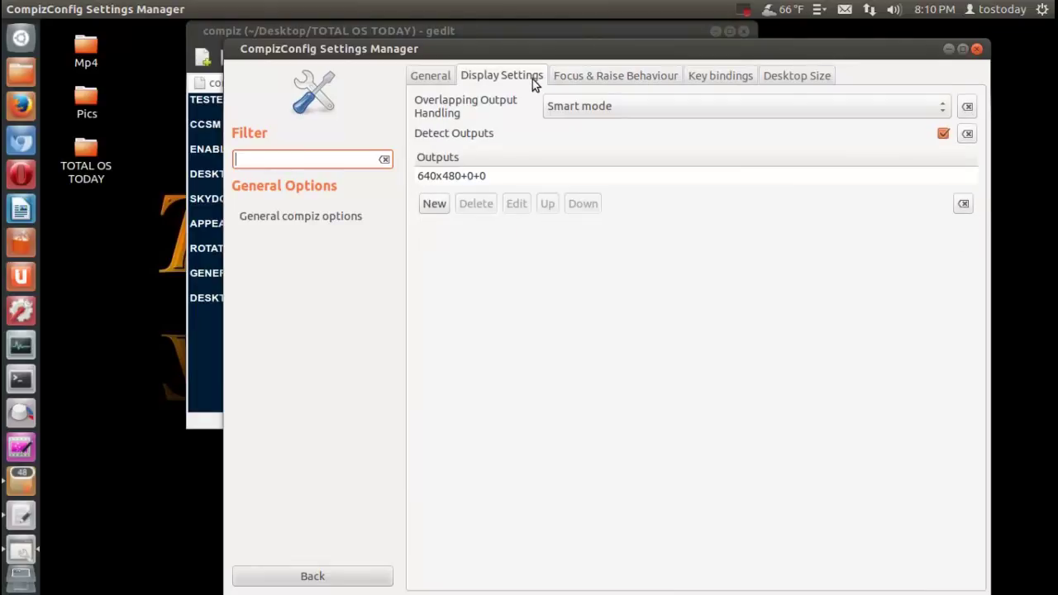
left_click(425, 81)
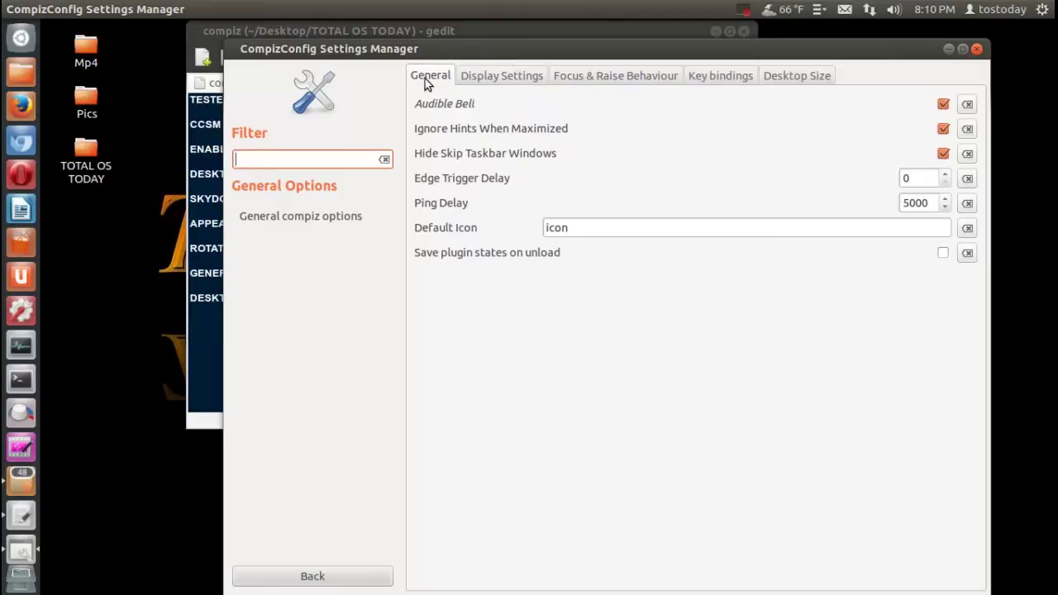
left_click_drag(652, 51, 641, 39)
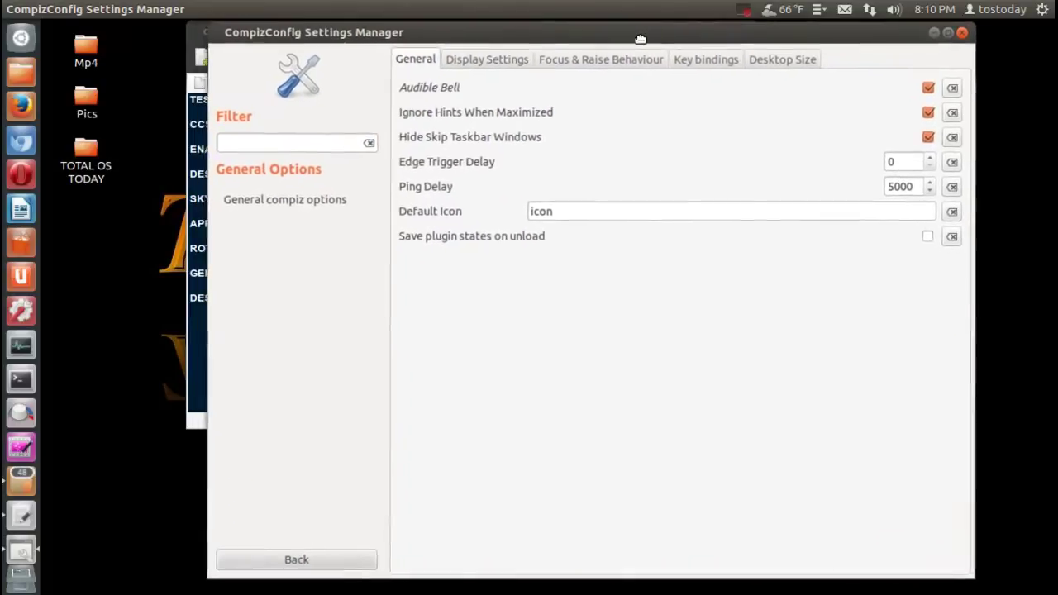
Return to the plugin categories and reposition the settings window alongside the gedit notes.
left_click(300, 563)
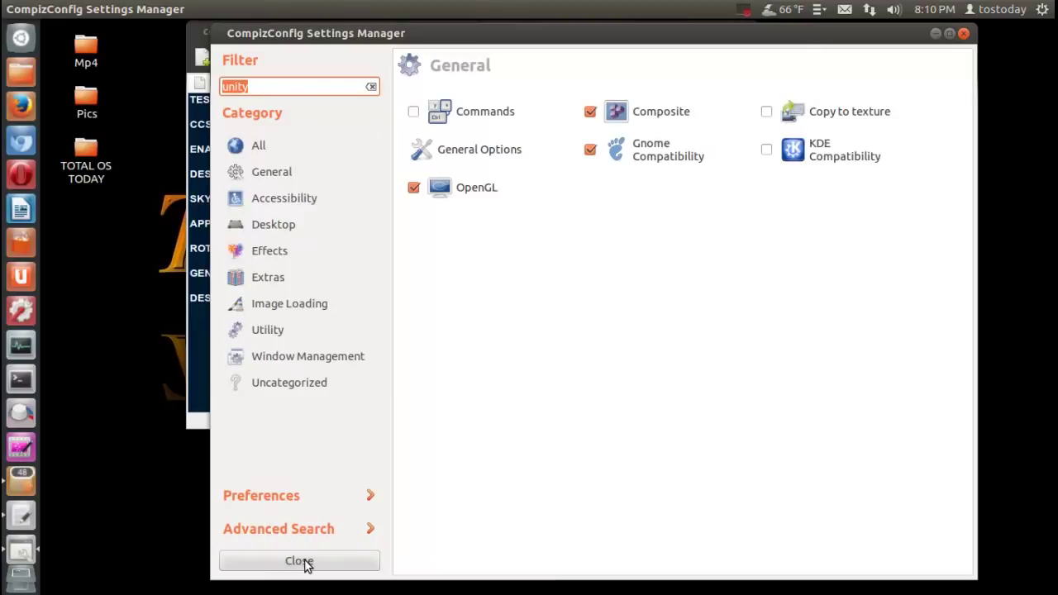
left_click_drag(570, 36, 613, 64)
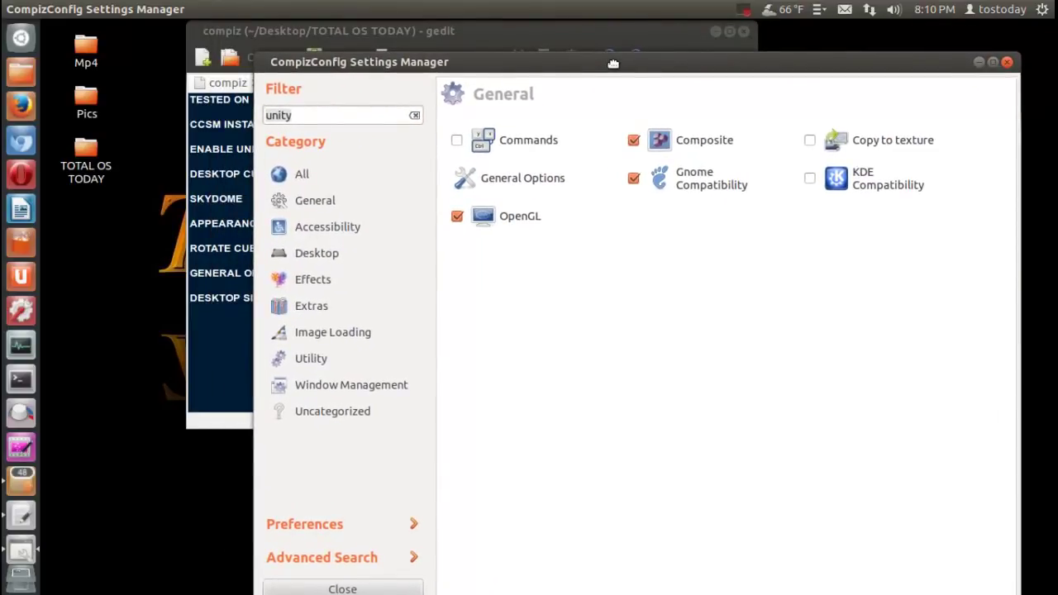
left_click_drag(613, 64, 620, 63)
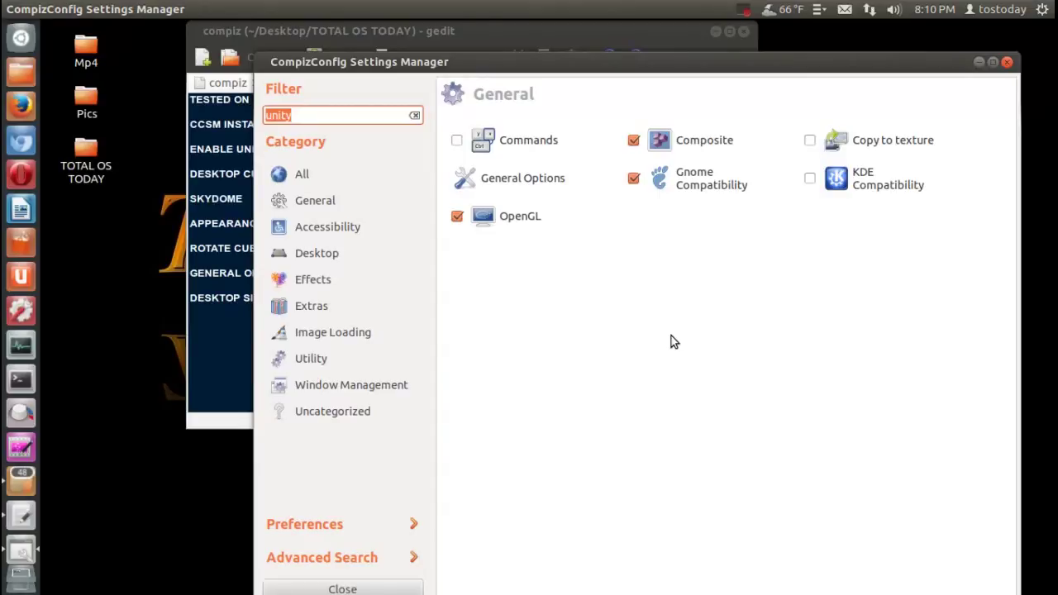
left_click(588, 38)
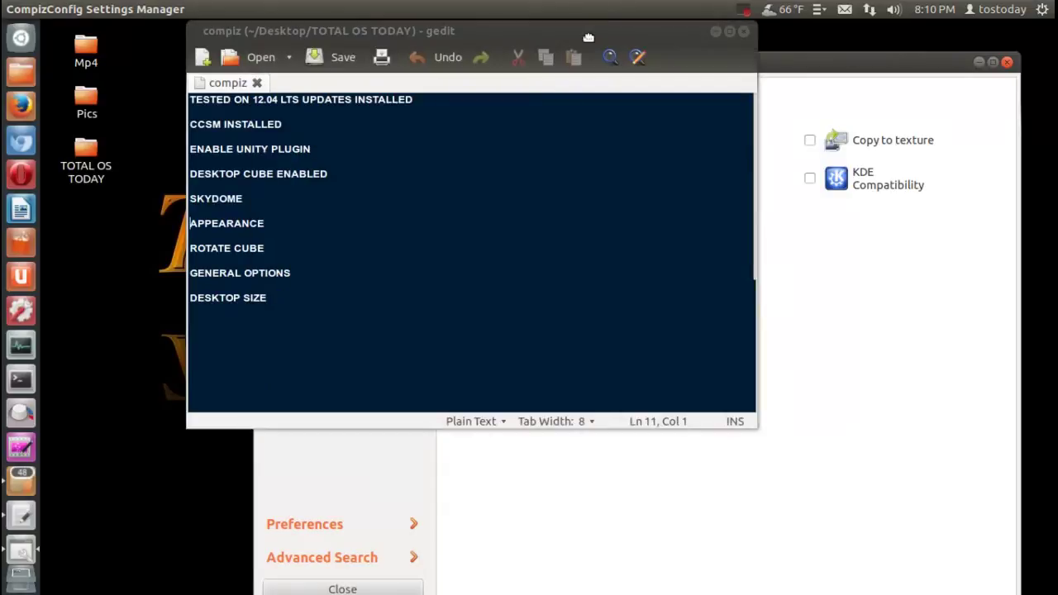
left_click(814, 58)
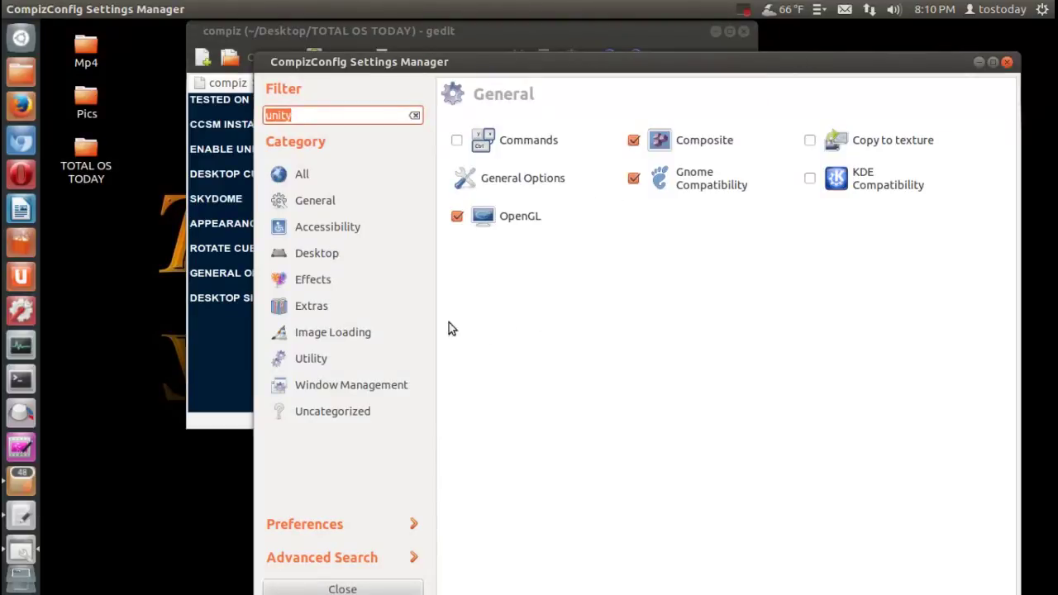
View the Rotate Cube plugin's Bindings tab in the Desktop category, then close the settings manager.
left_click(358, 260)
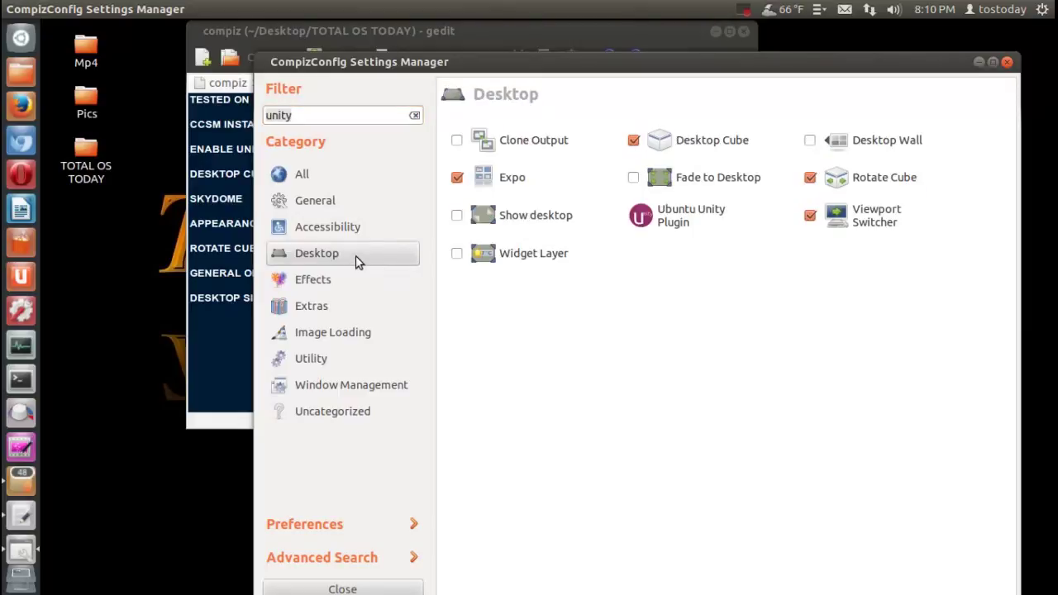
left_click(849, 177)
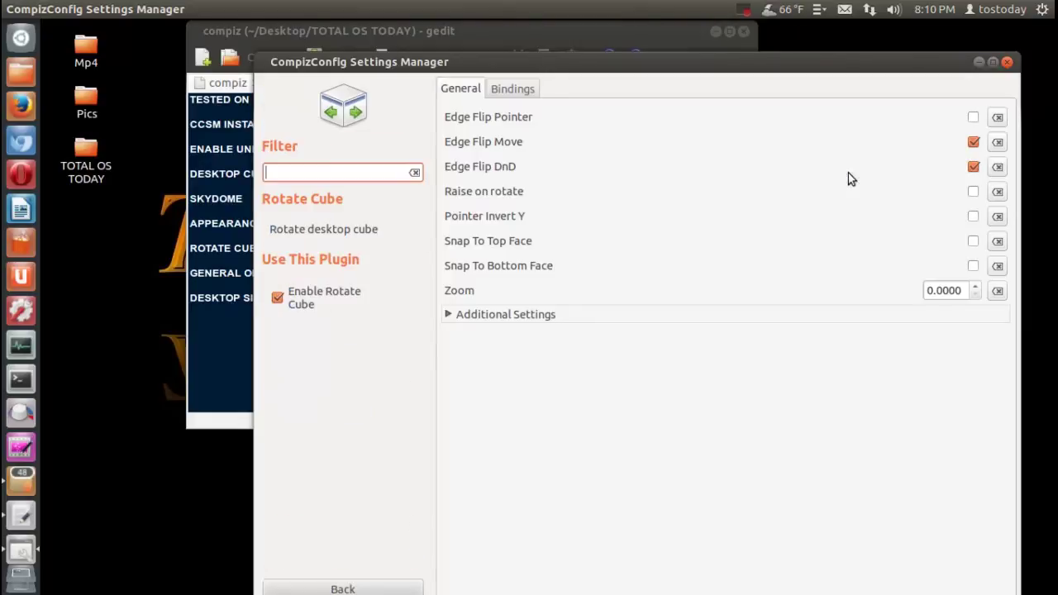
left_click(522, 91)
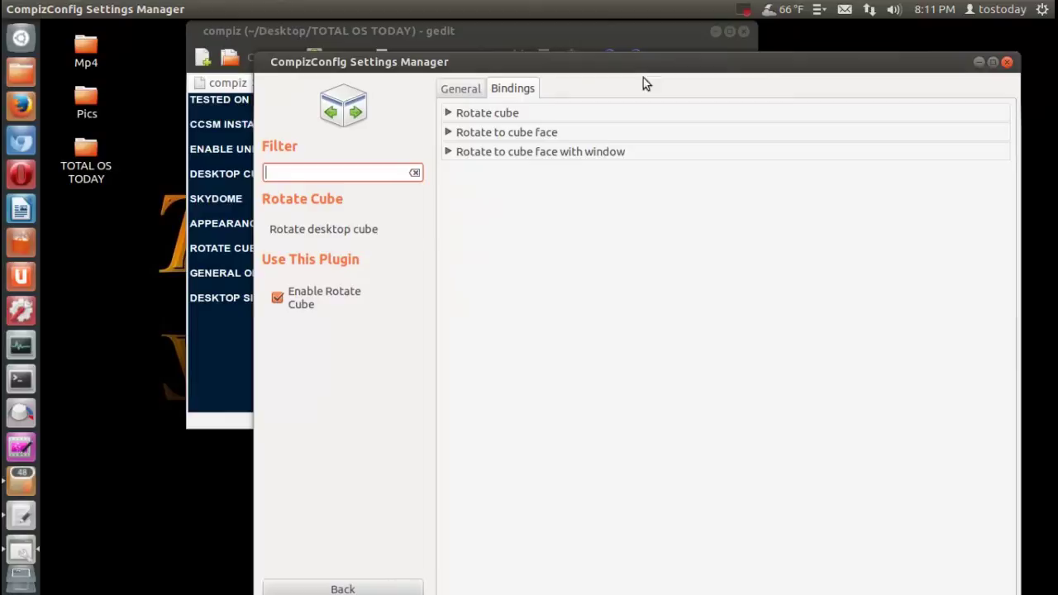
left_click_drag(869, 71, 765, 58)
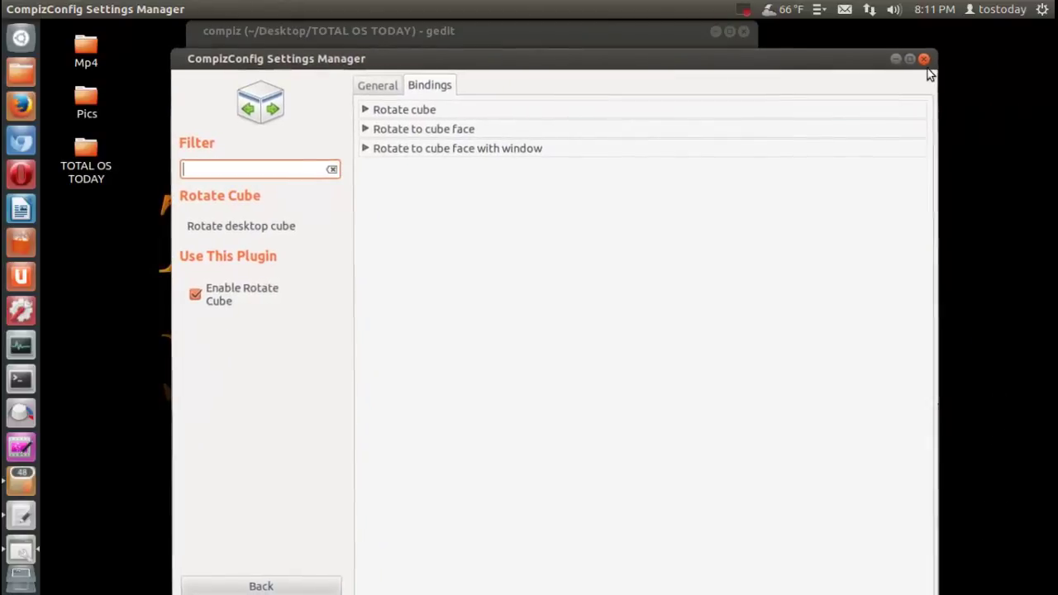
left_click(924, 57)
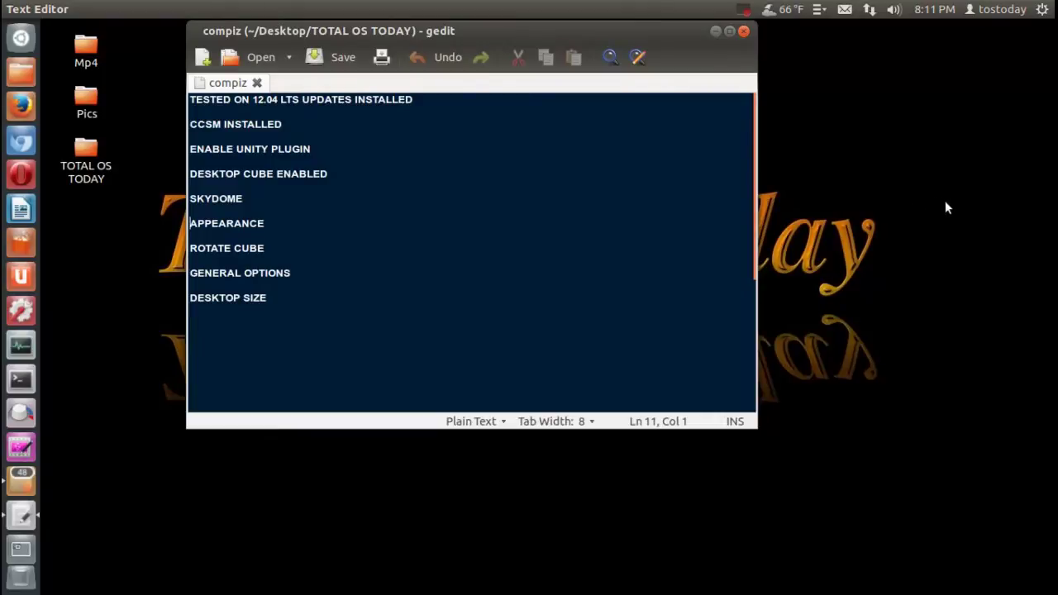
Rotate the desktop cube right and left between the gedit and empty workspaces with Ctrl+Alt+arrows.
key("ctrl+alt+Right")
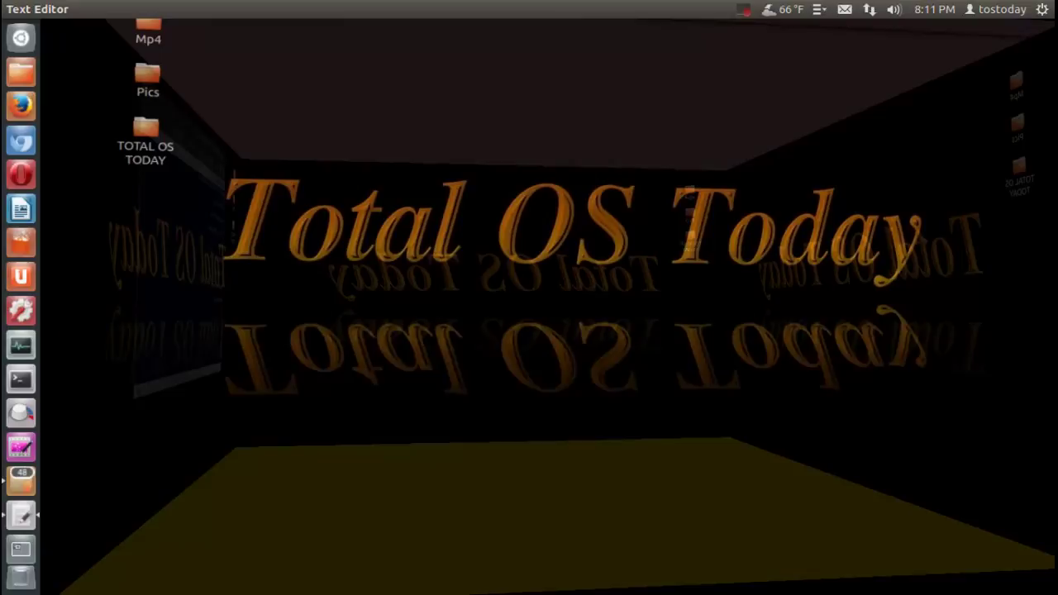
key("ctrl+alt+Left")
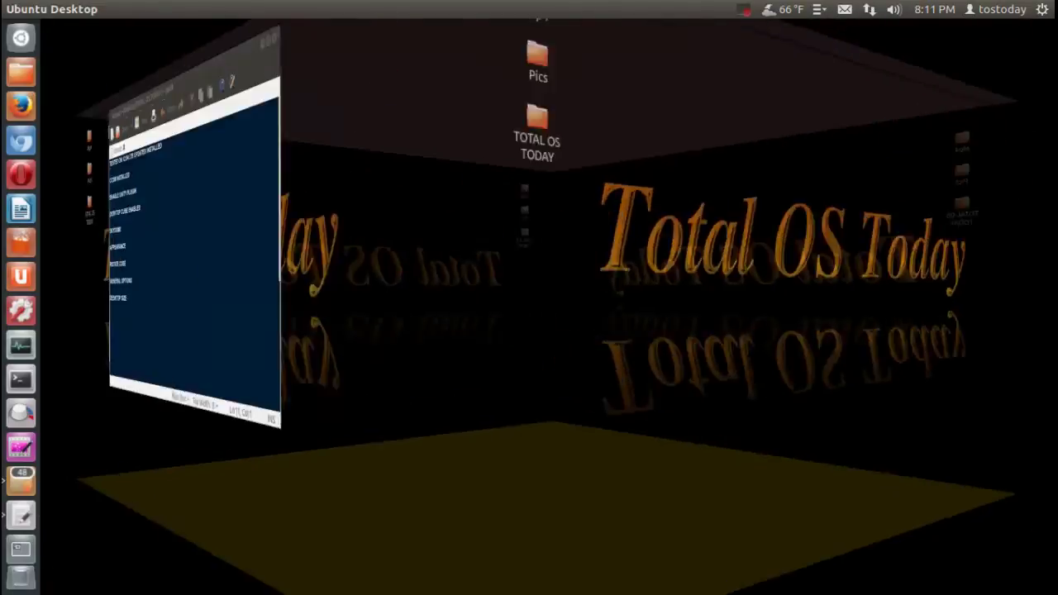
key("ctrl+alt+Left")
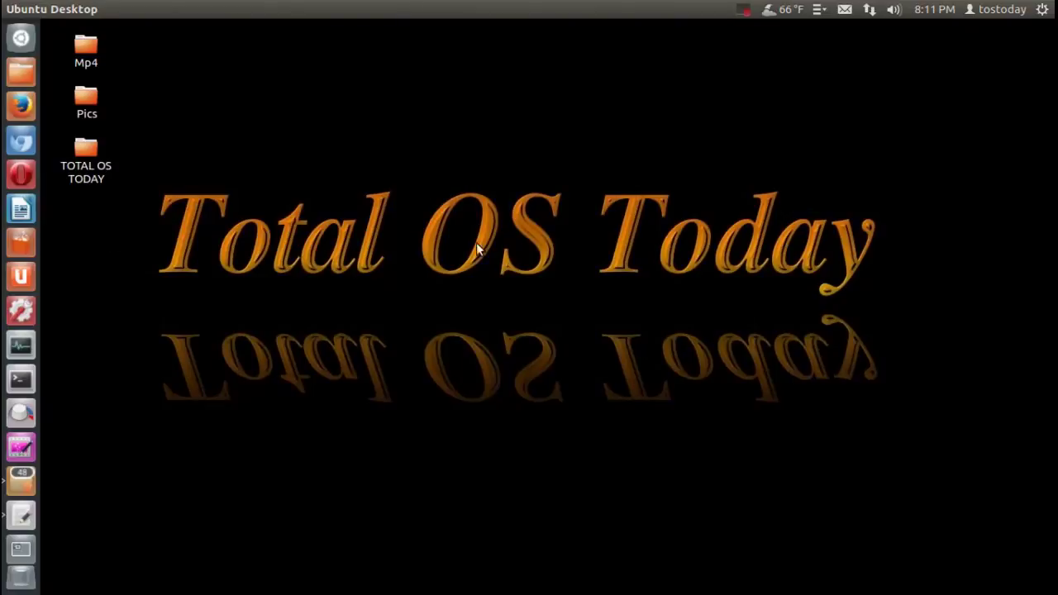
key("ctrl+alt+Right")
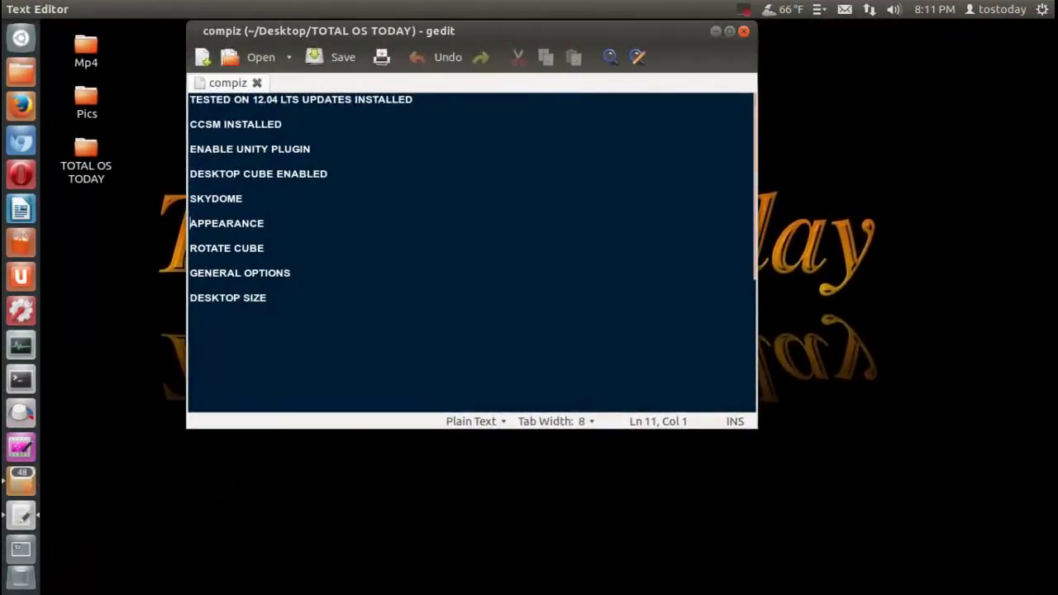
Nudge the gedit window down, then spin the cube through the workspaces to an empty face.
left_click_drag(668, 34, 662, 76)
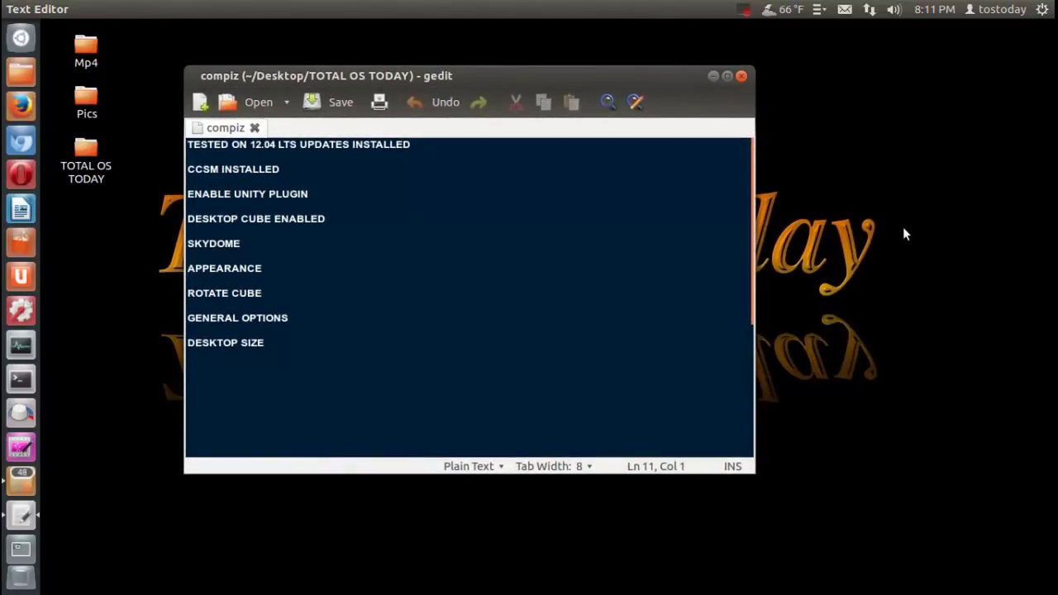
key("ctrl+super+d")
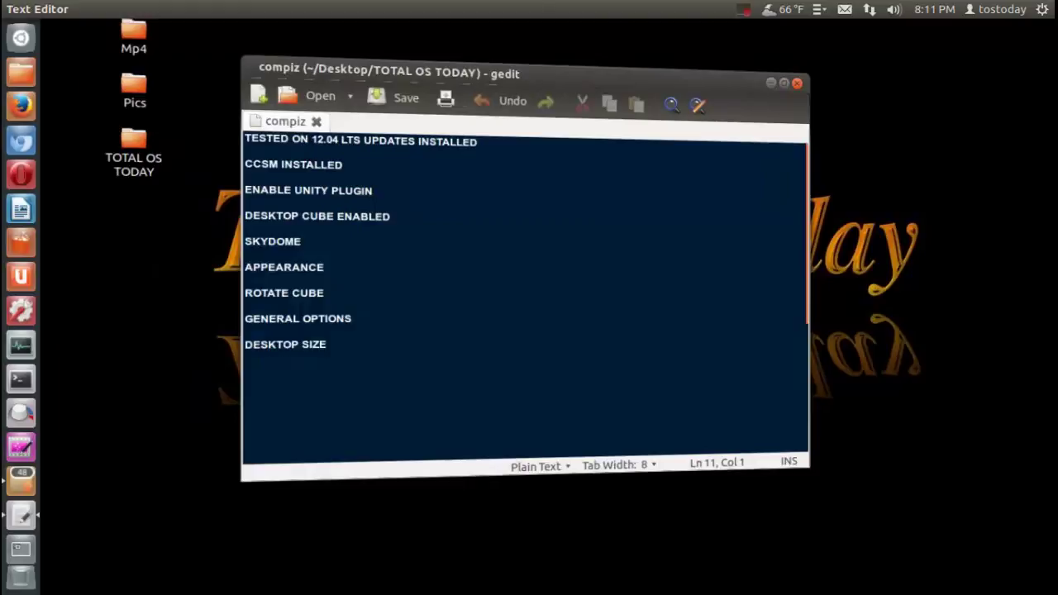
key("ctrl+alt+Right")
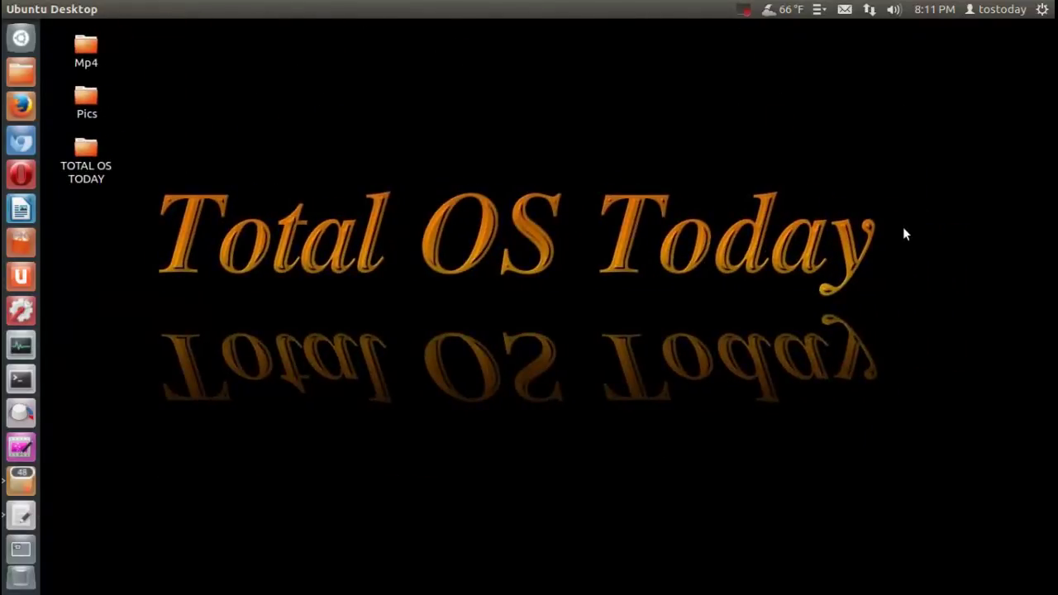
key("ctrl+alt+Left")
key("ctrl+alt+Left")
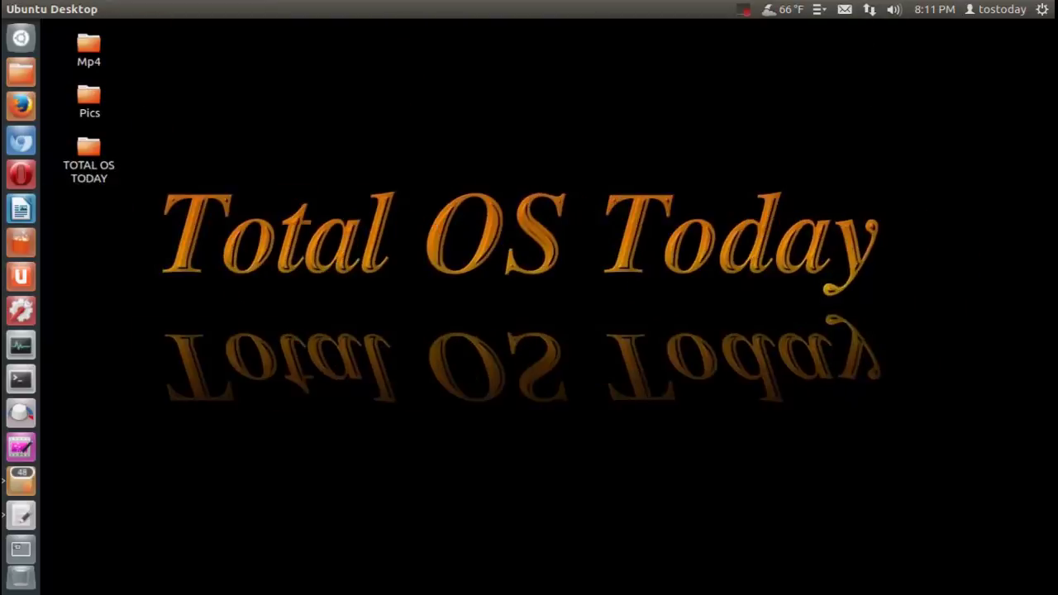
Rotate back to the gedit workspace and minimise the compiz notes window.
key("ctrl+alt+Right")
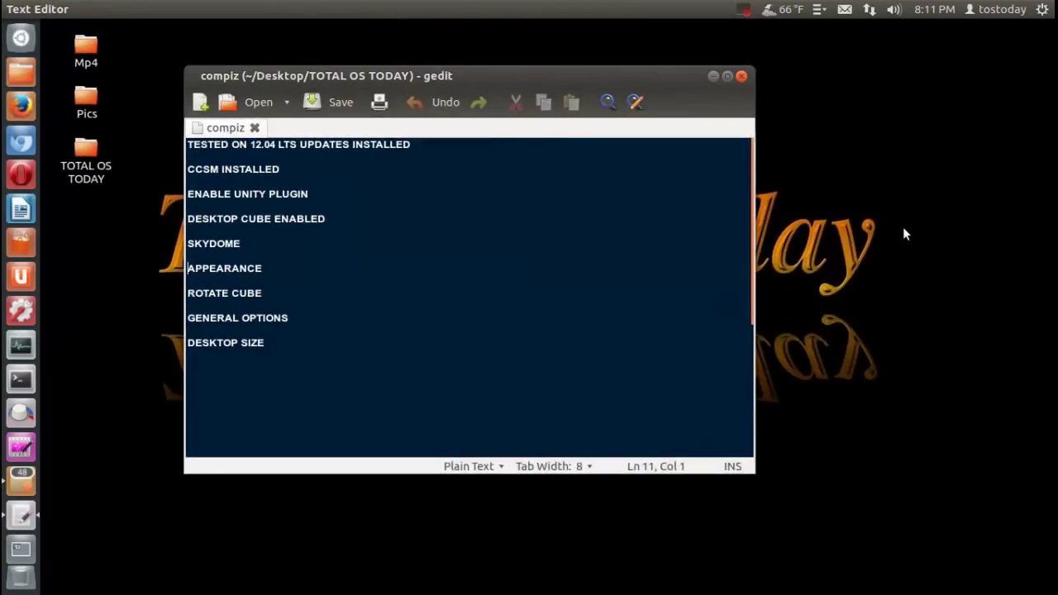
left_click(714, 76)
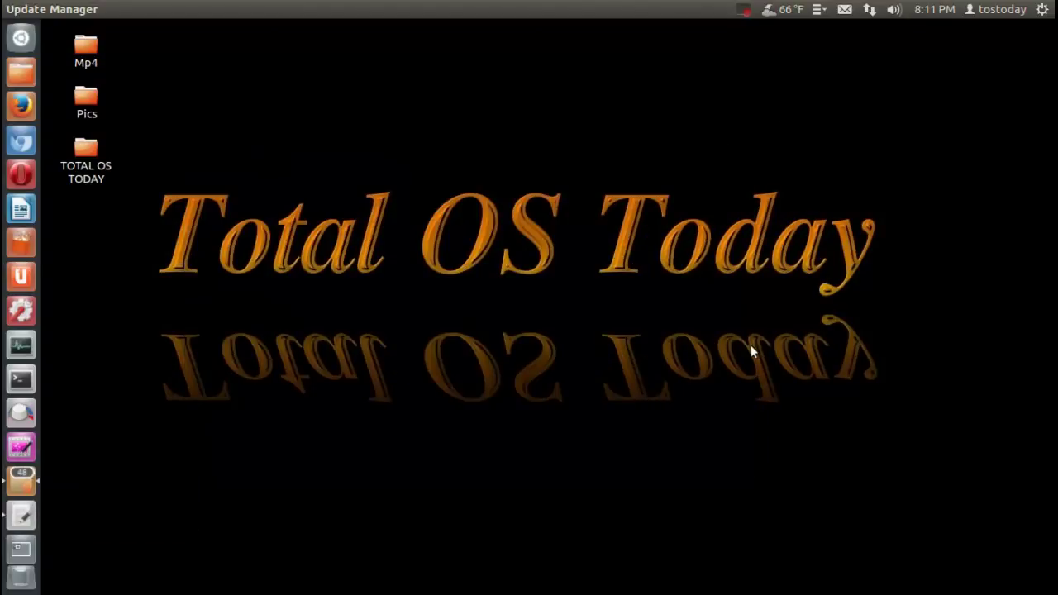